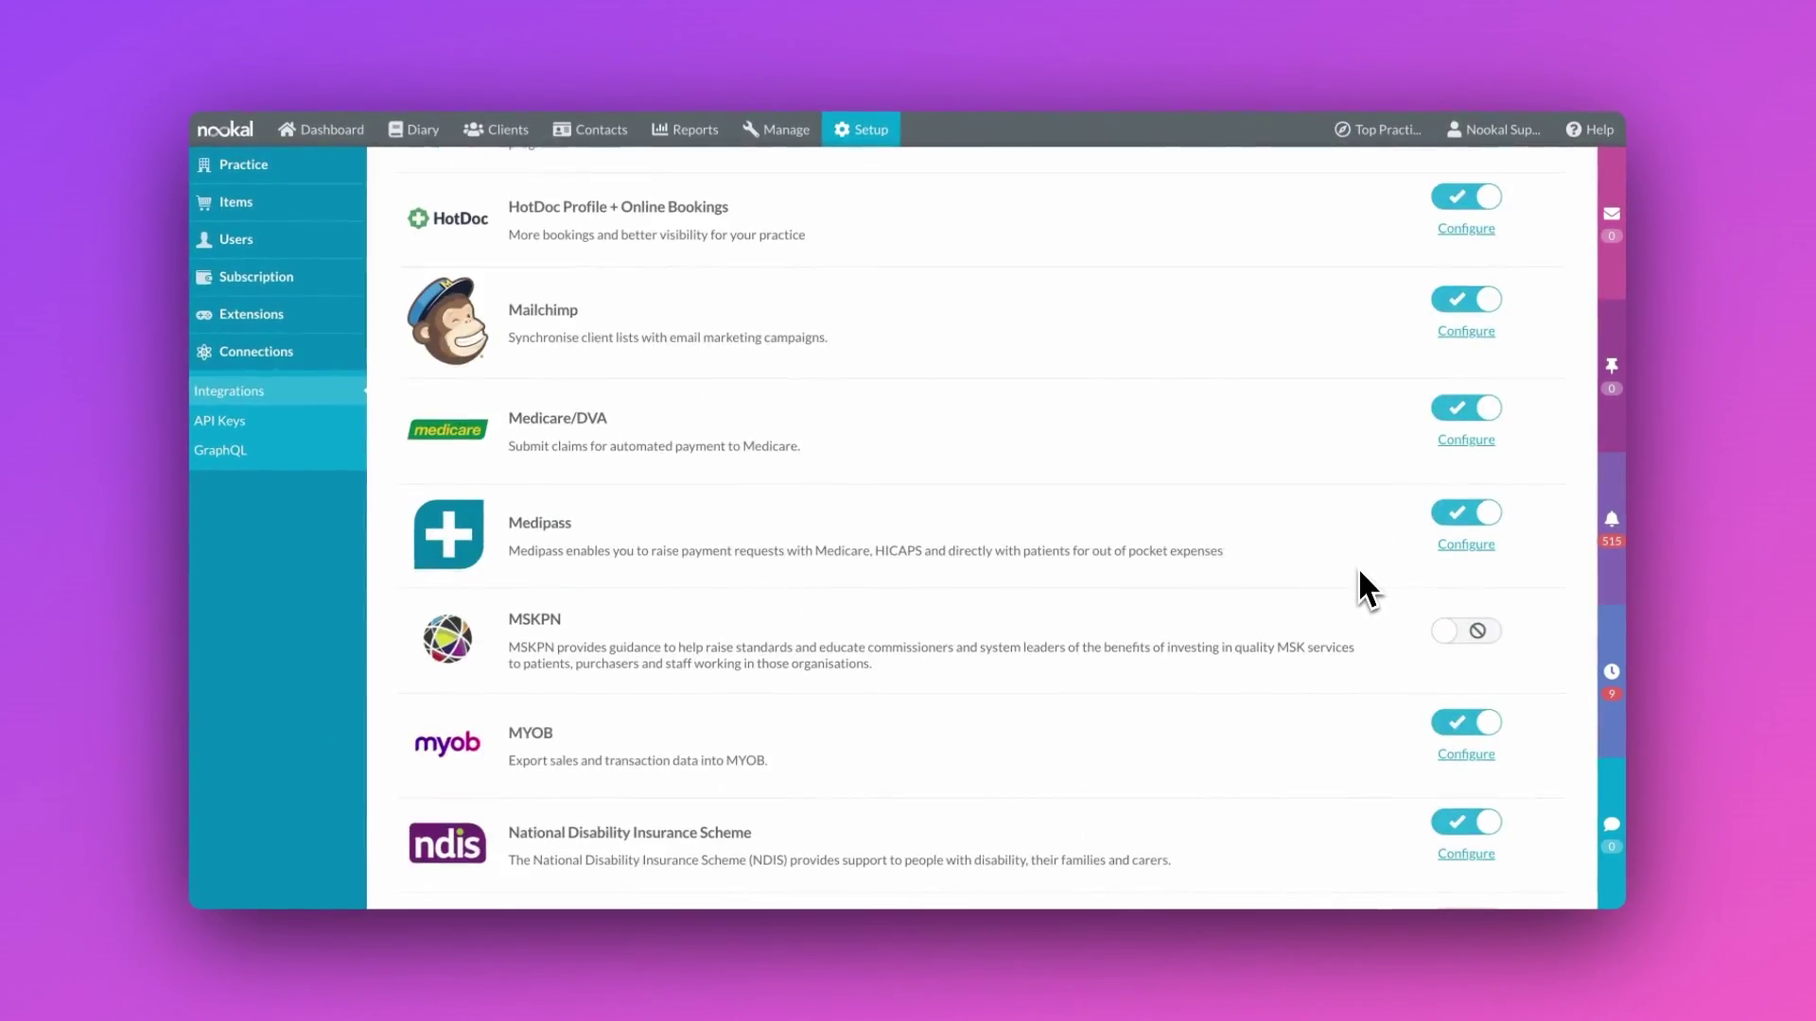
scroll(1364, 572, down, 3)
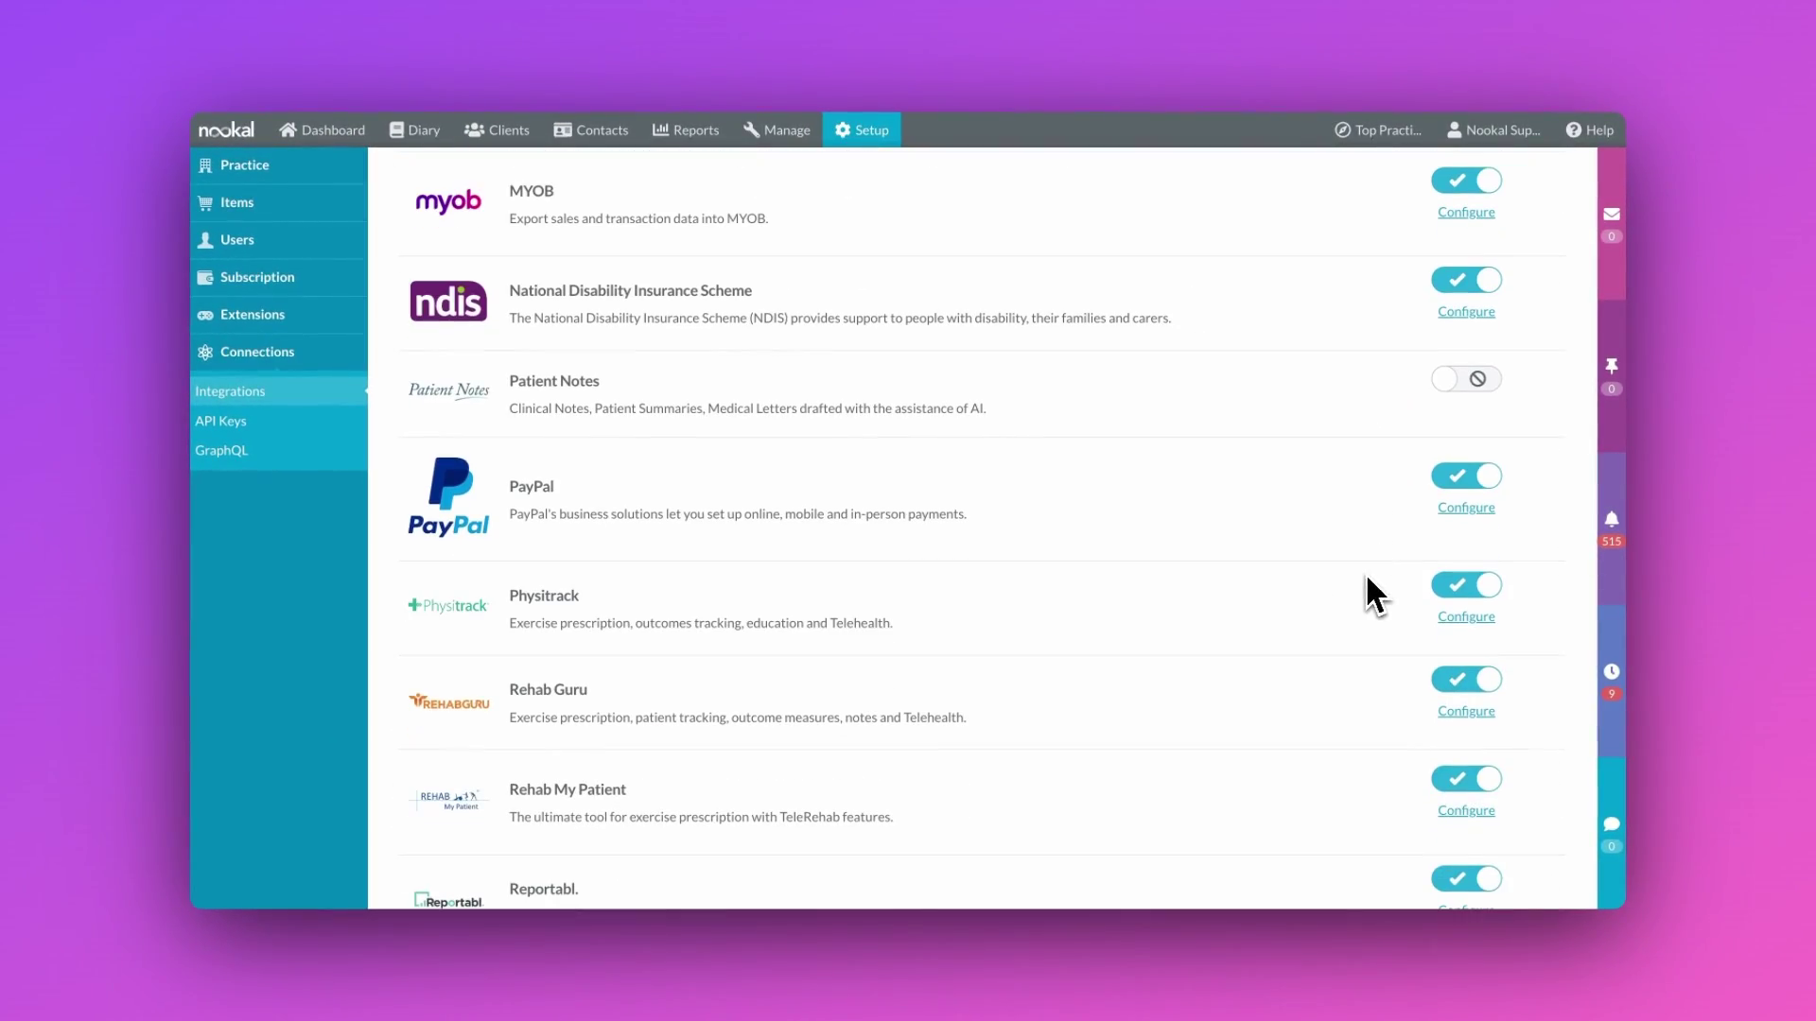
Step: Enable the Patient Notes integration in Nookal and select its API key on the connection page
click(1466, 377)
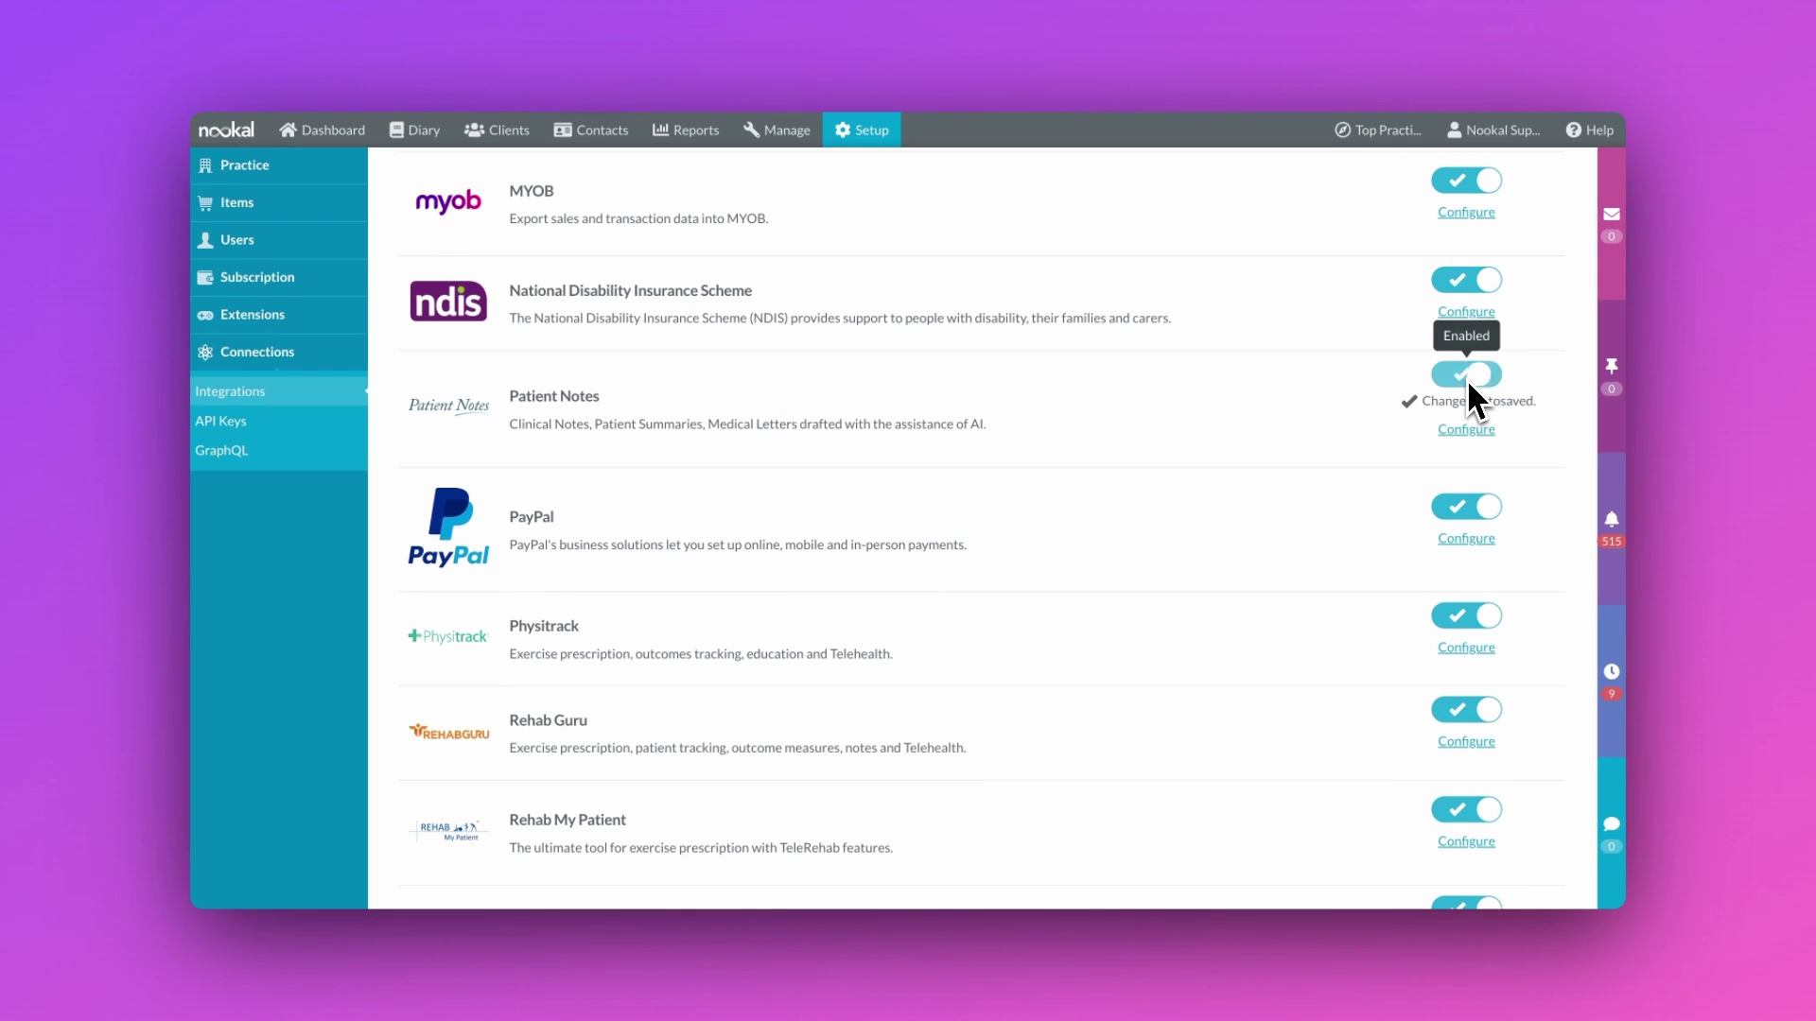
click(1483, 433)
double_click(623, 314)
Step: Copy the Nookal API key and begin the Allied Health Clinic organization form
right_click(625, 310)
click(642, 353)
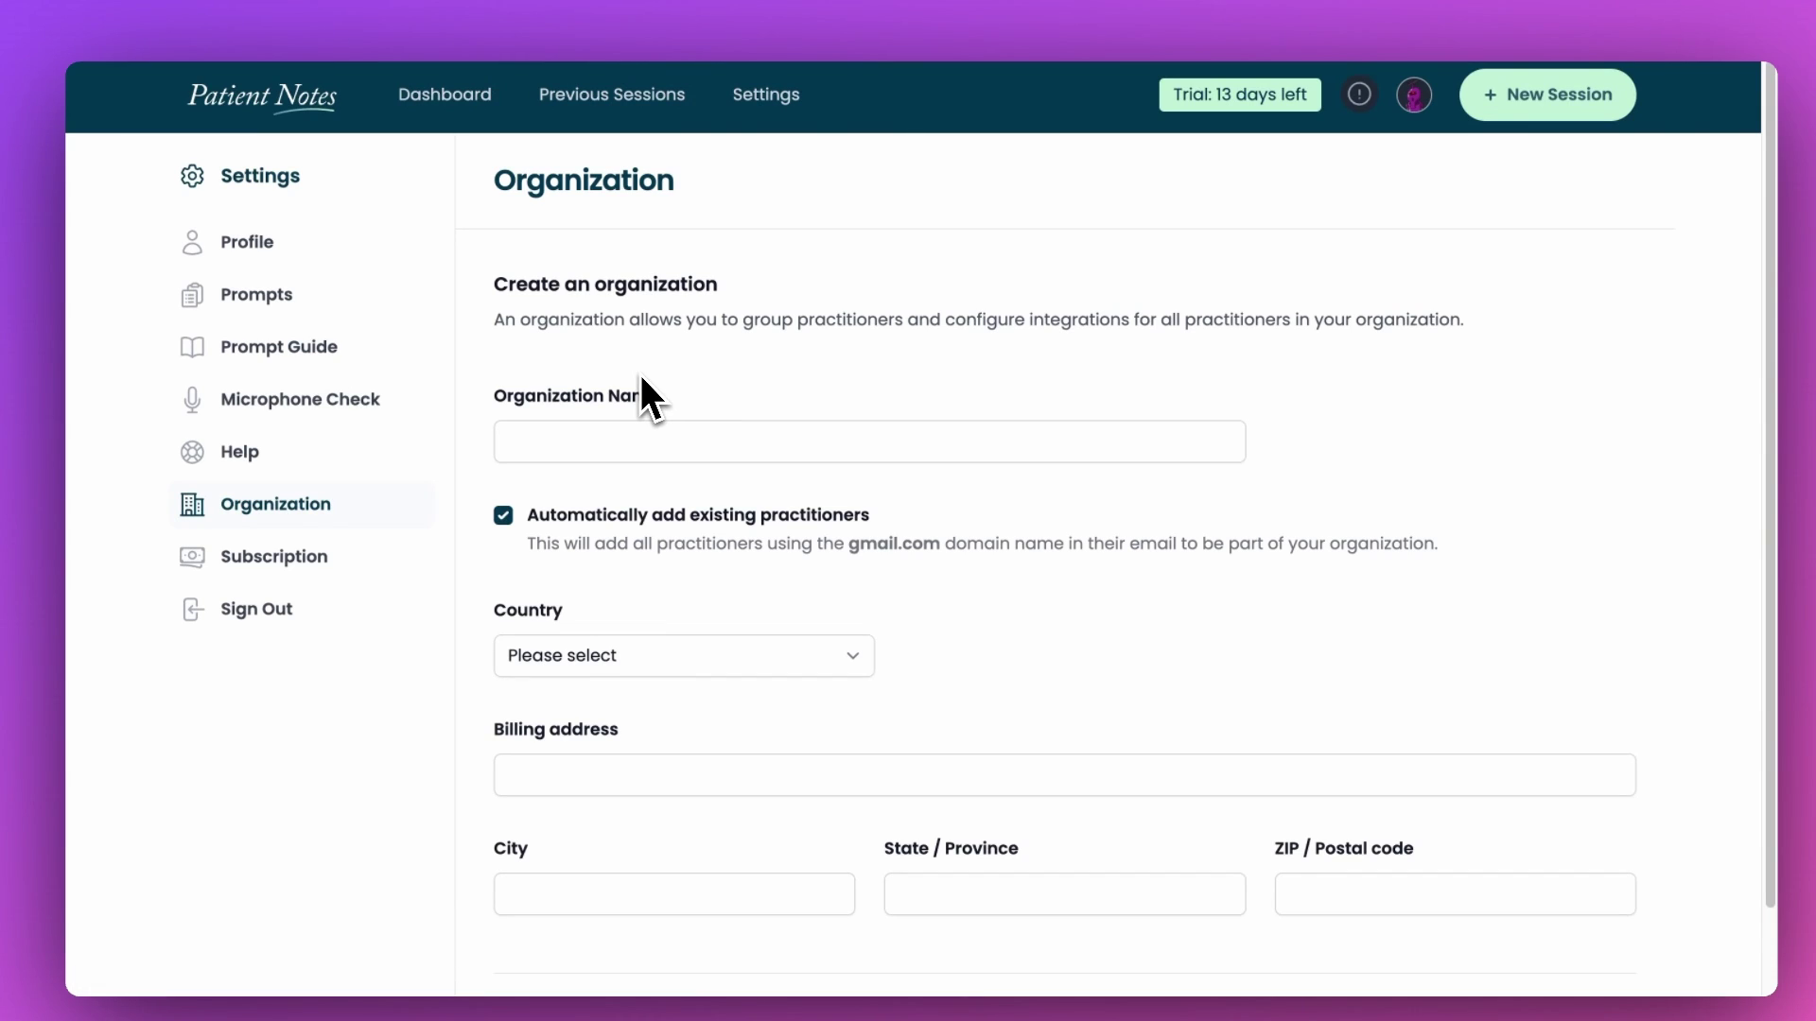
click(655, 432)
text(Allied Health Clinic)
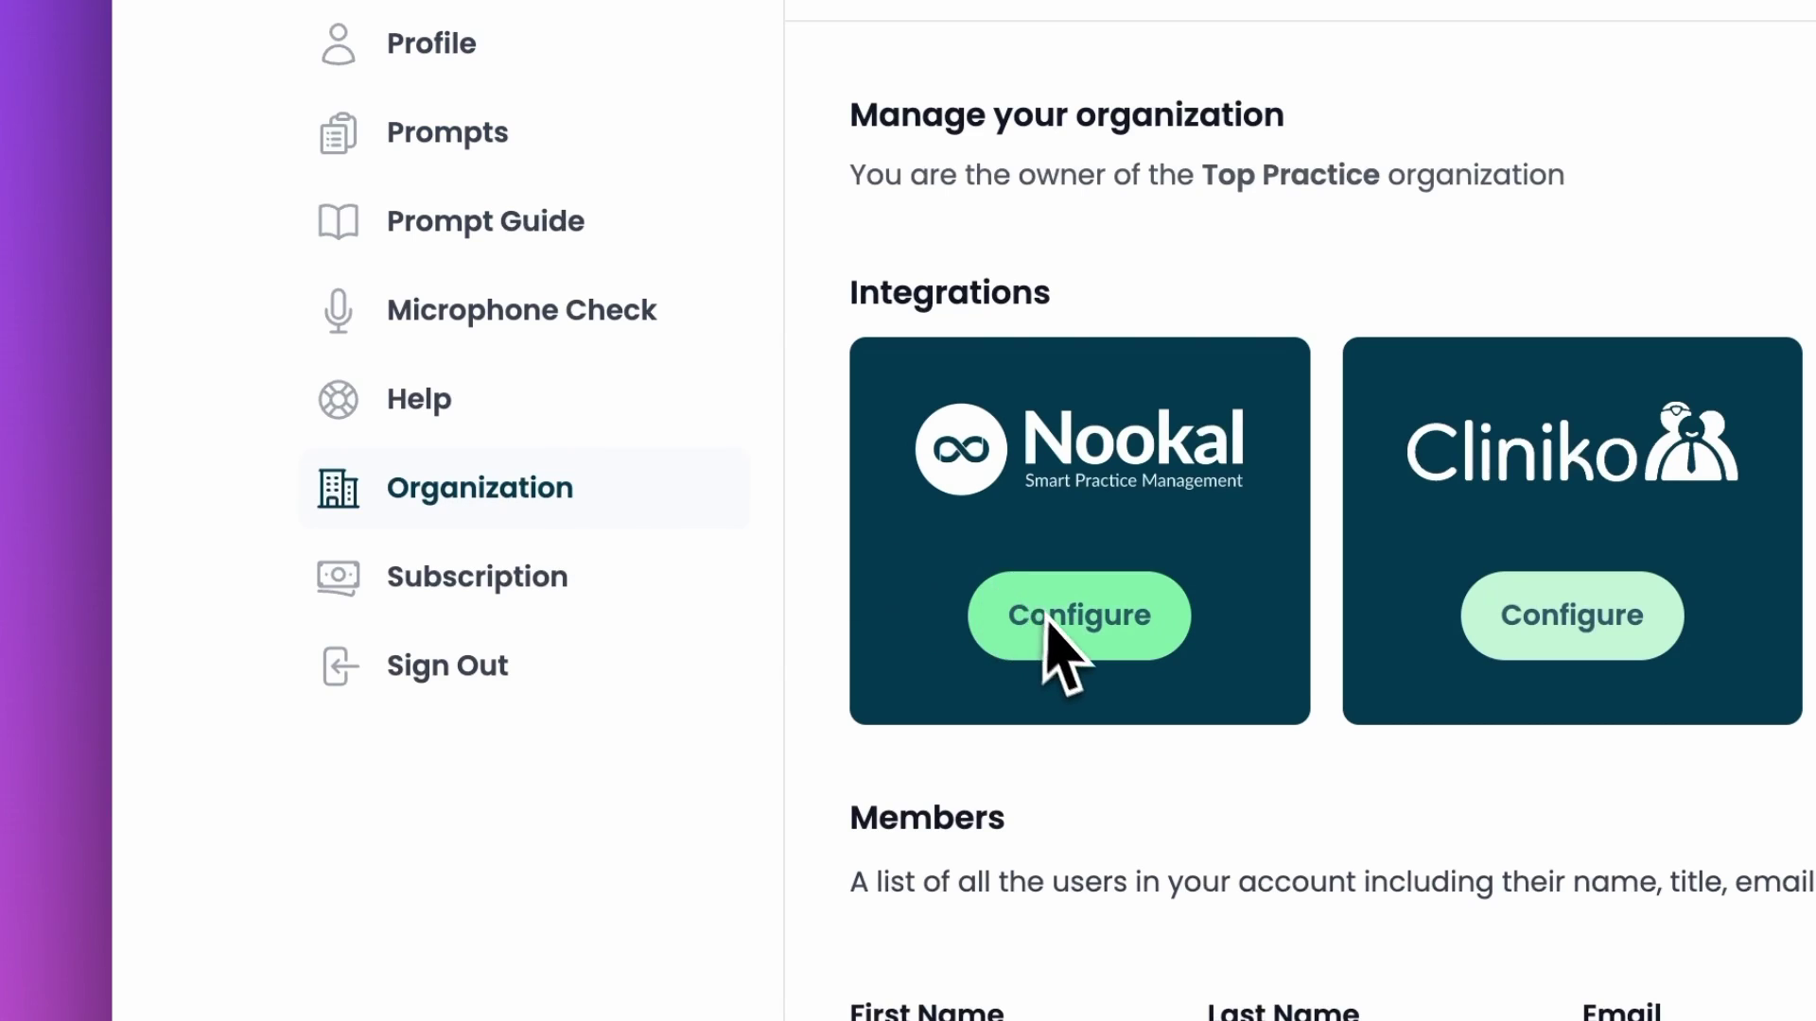
Step: Submit the copied API key in Patient Notes' Nookal integration settings
click(1047, 624)
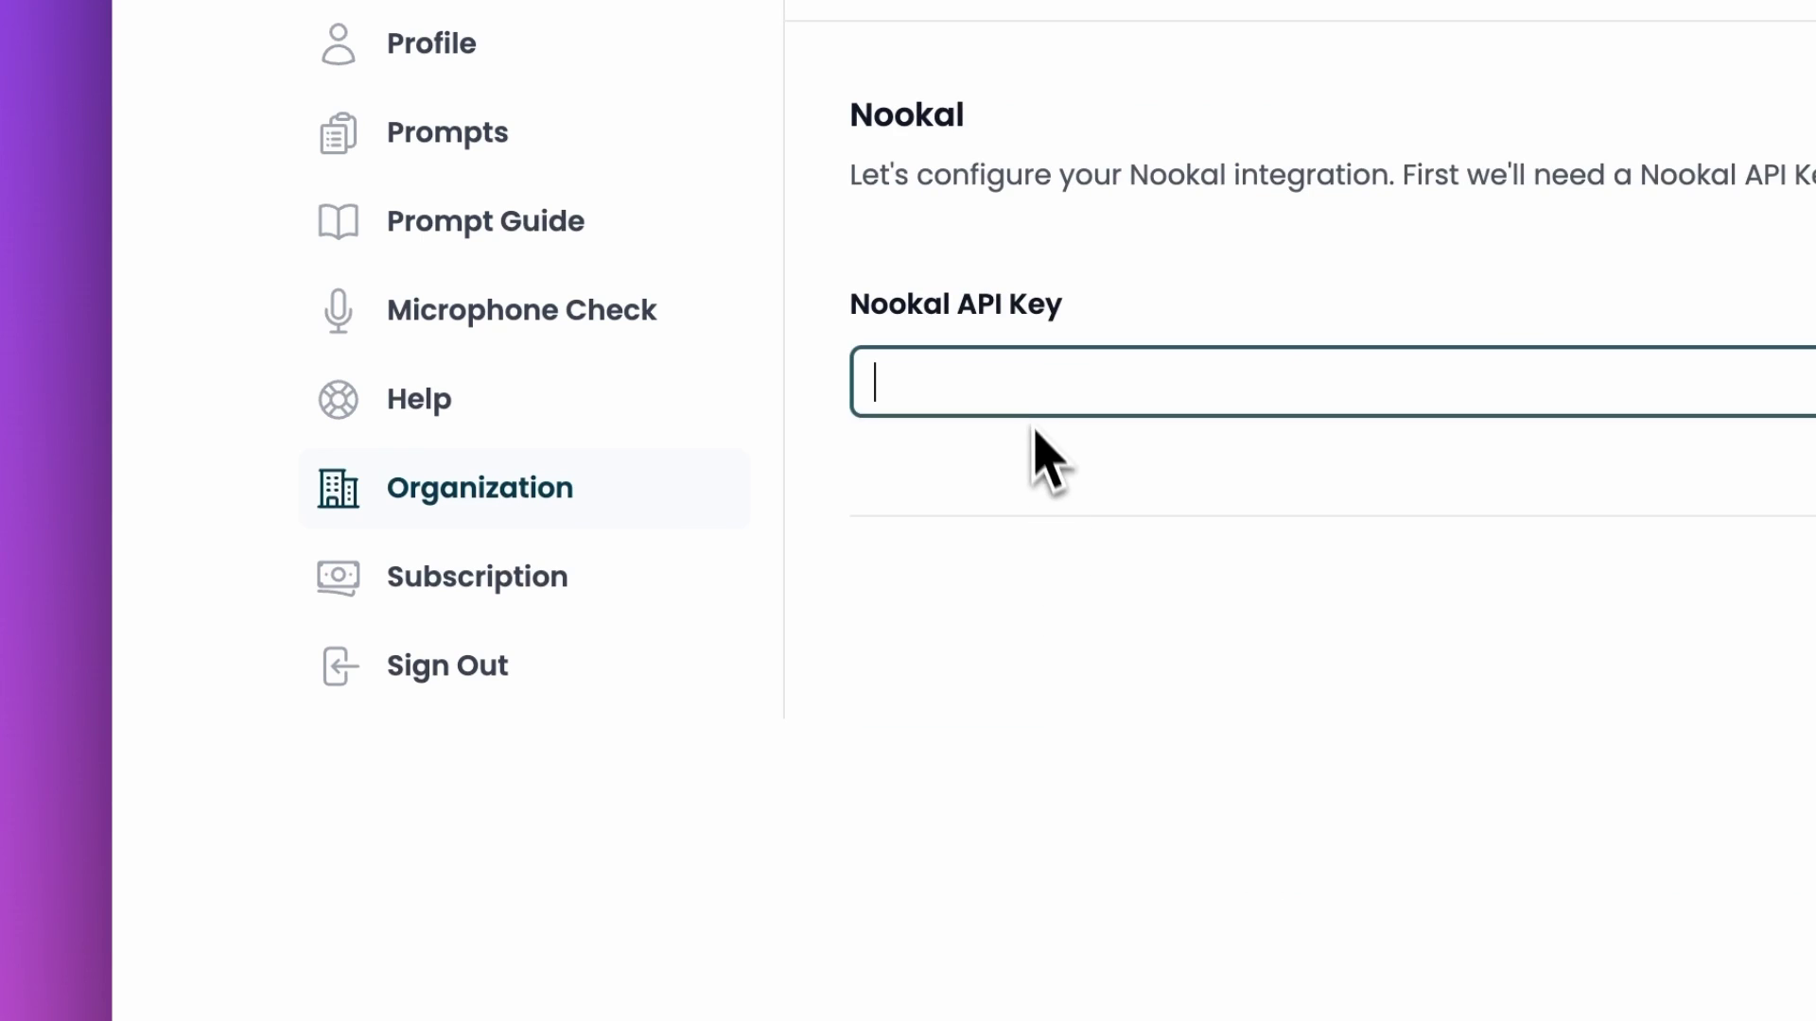
click(1000, 404)
click(1513, 558)
scroll(887, 484, down, 3)
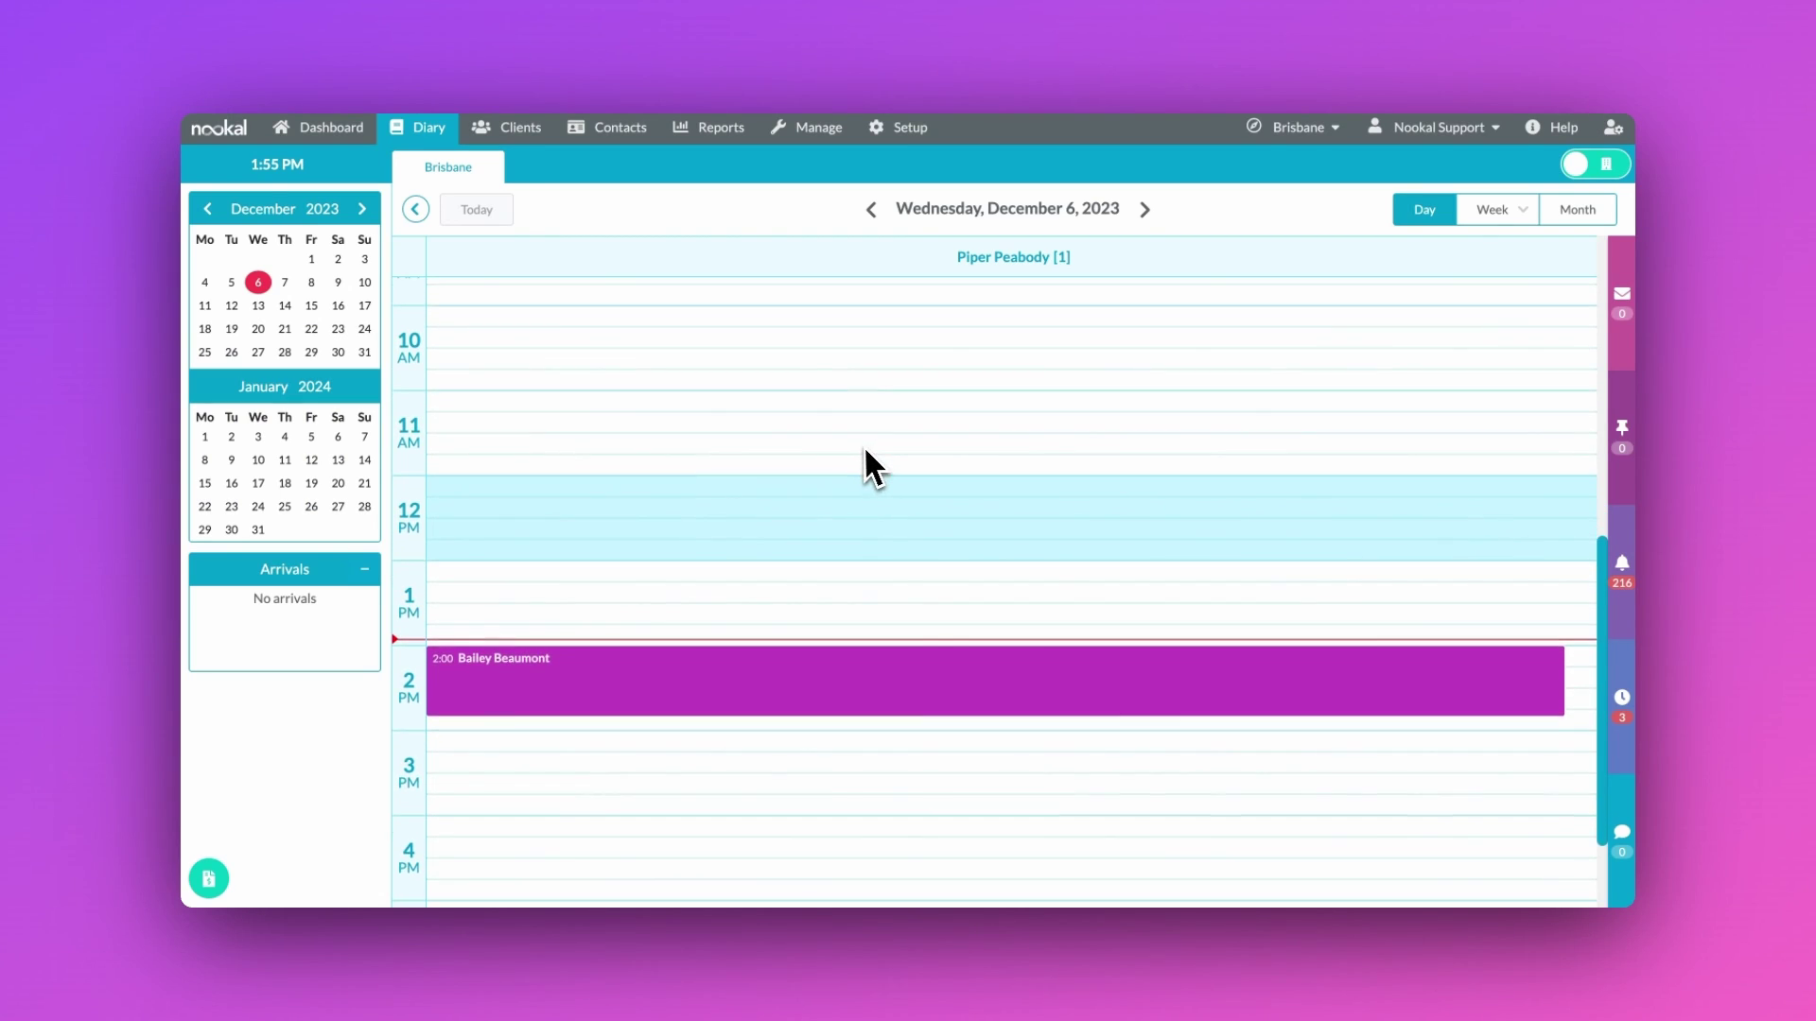
scroll(858, 454, down, 1)
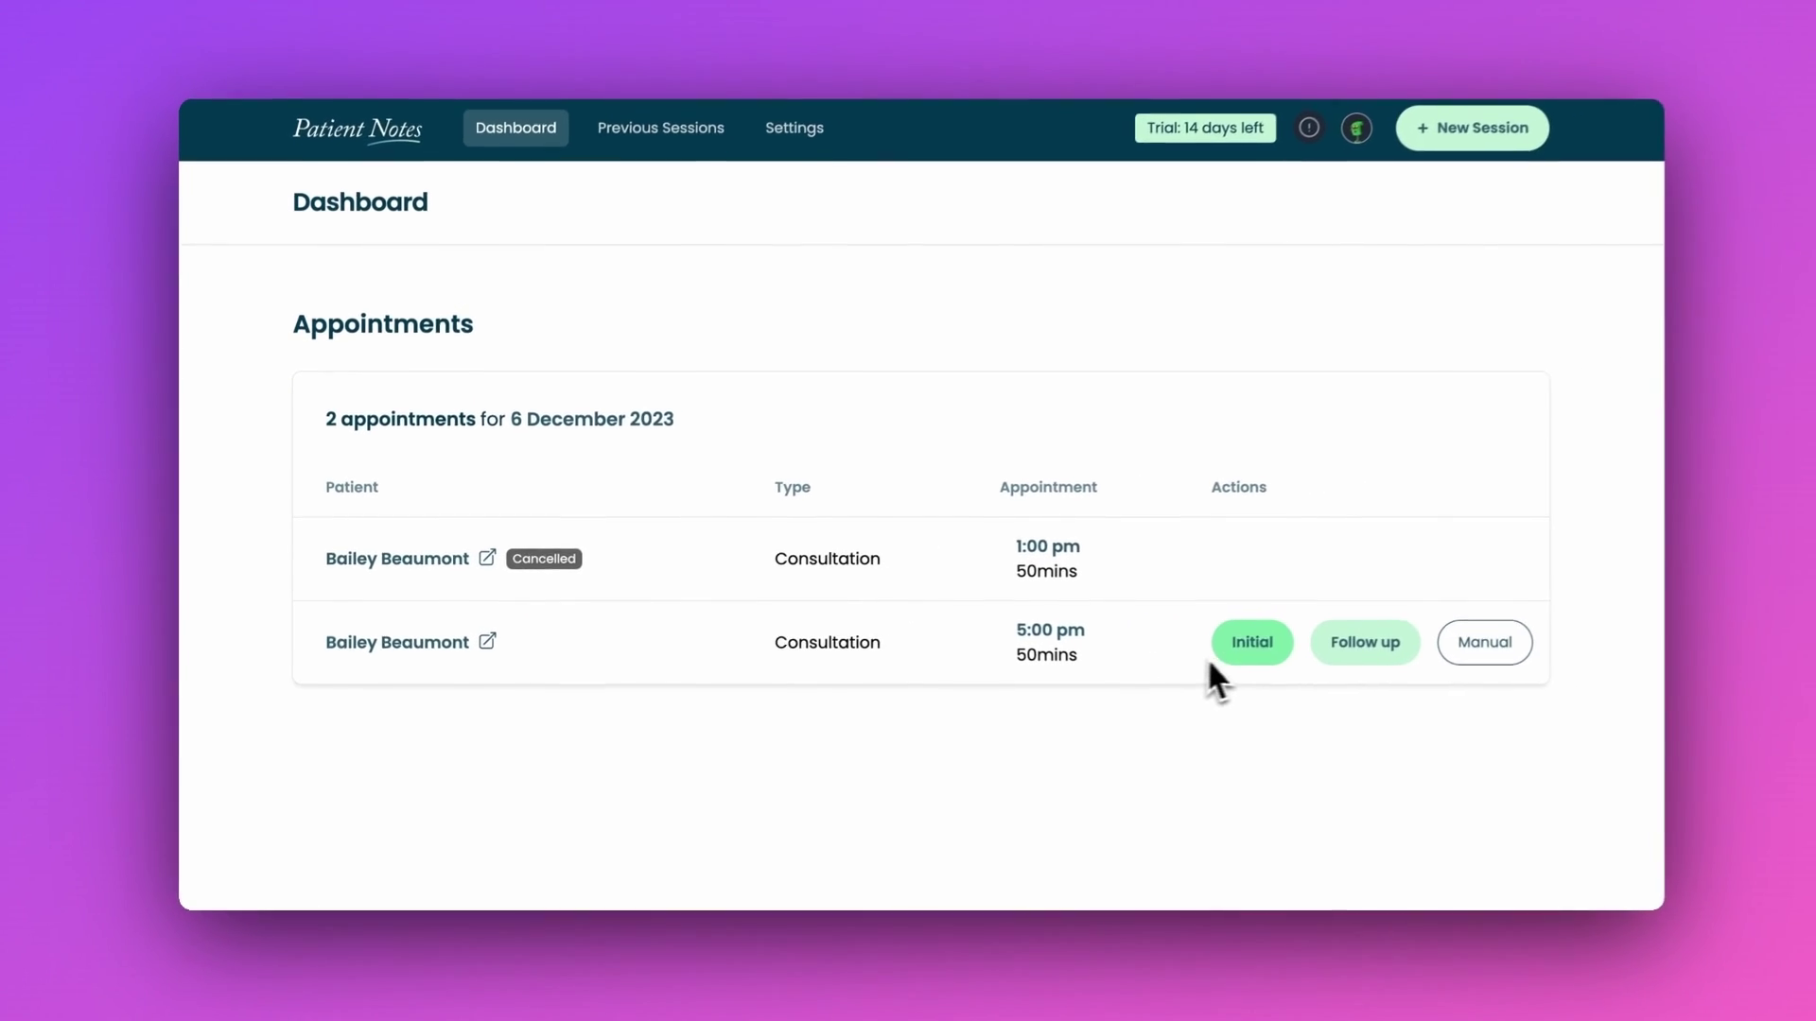
click(1215, 656)
click(654, 339)
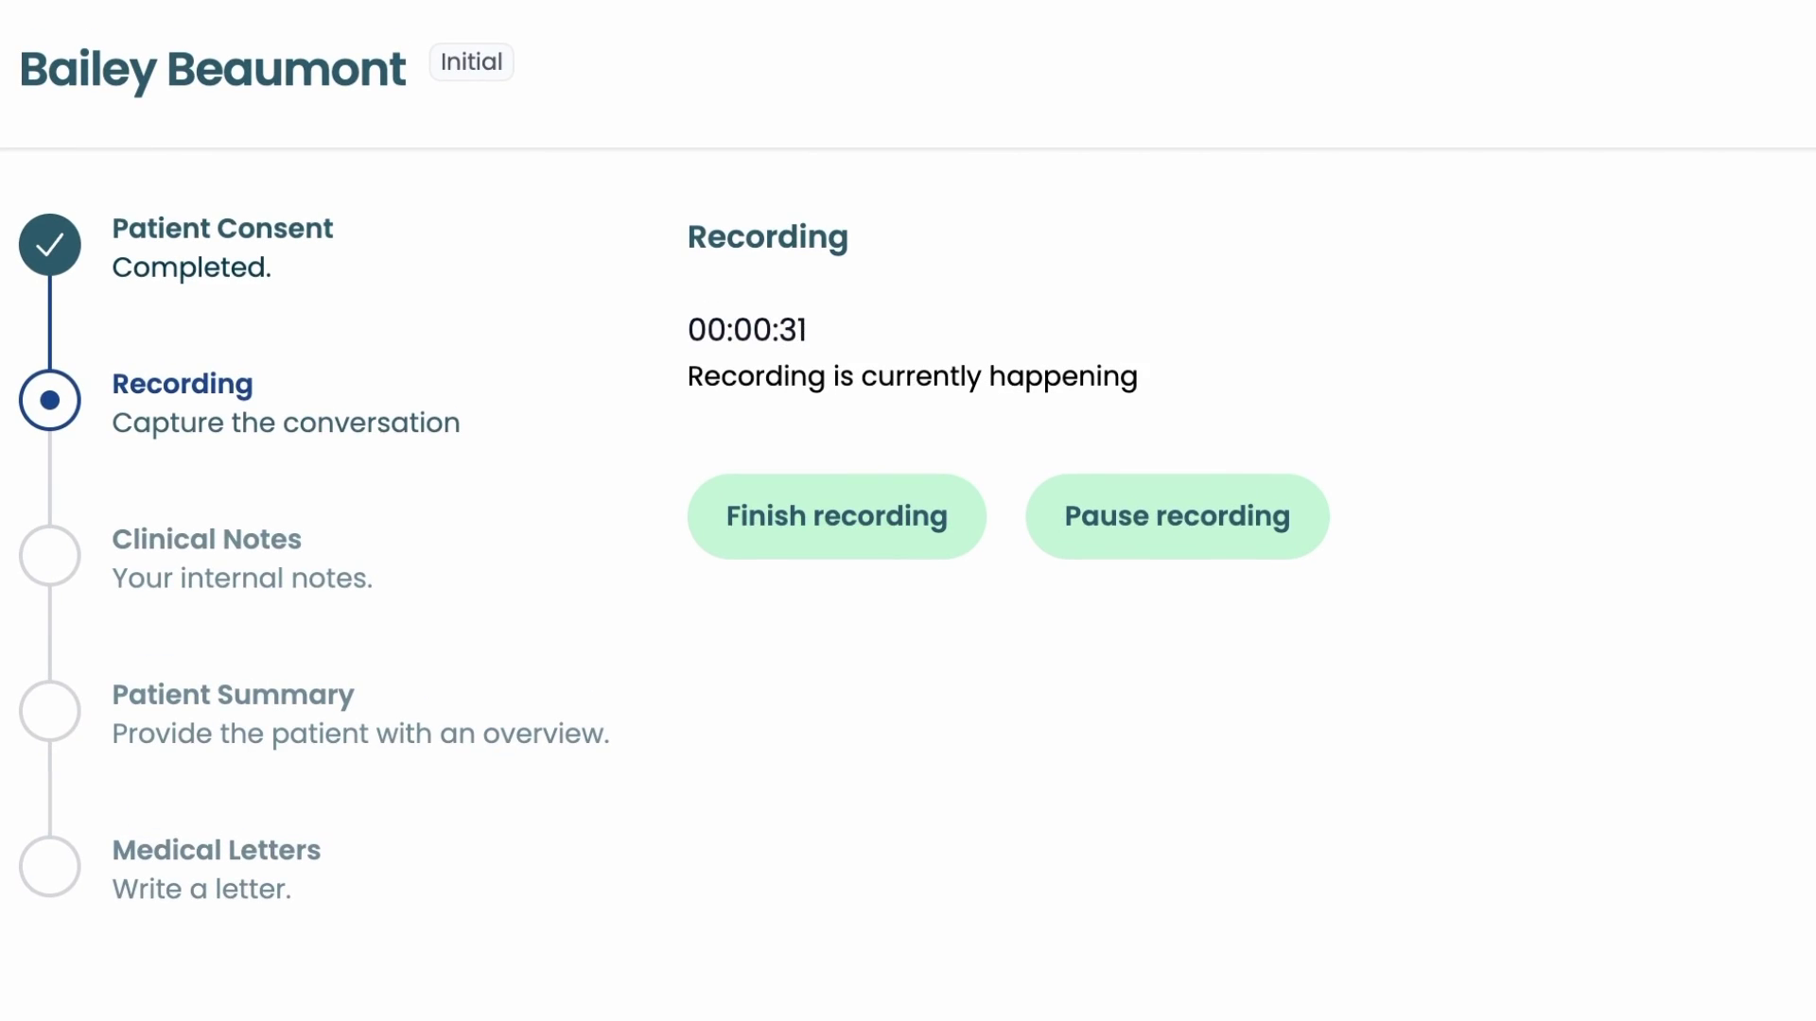
click(875, 540)
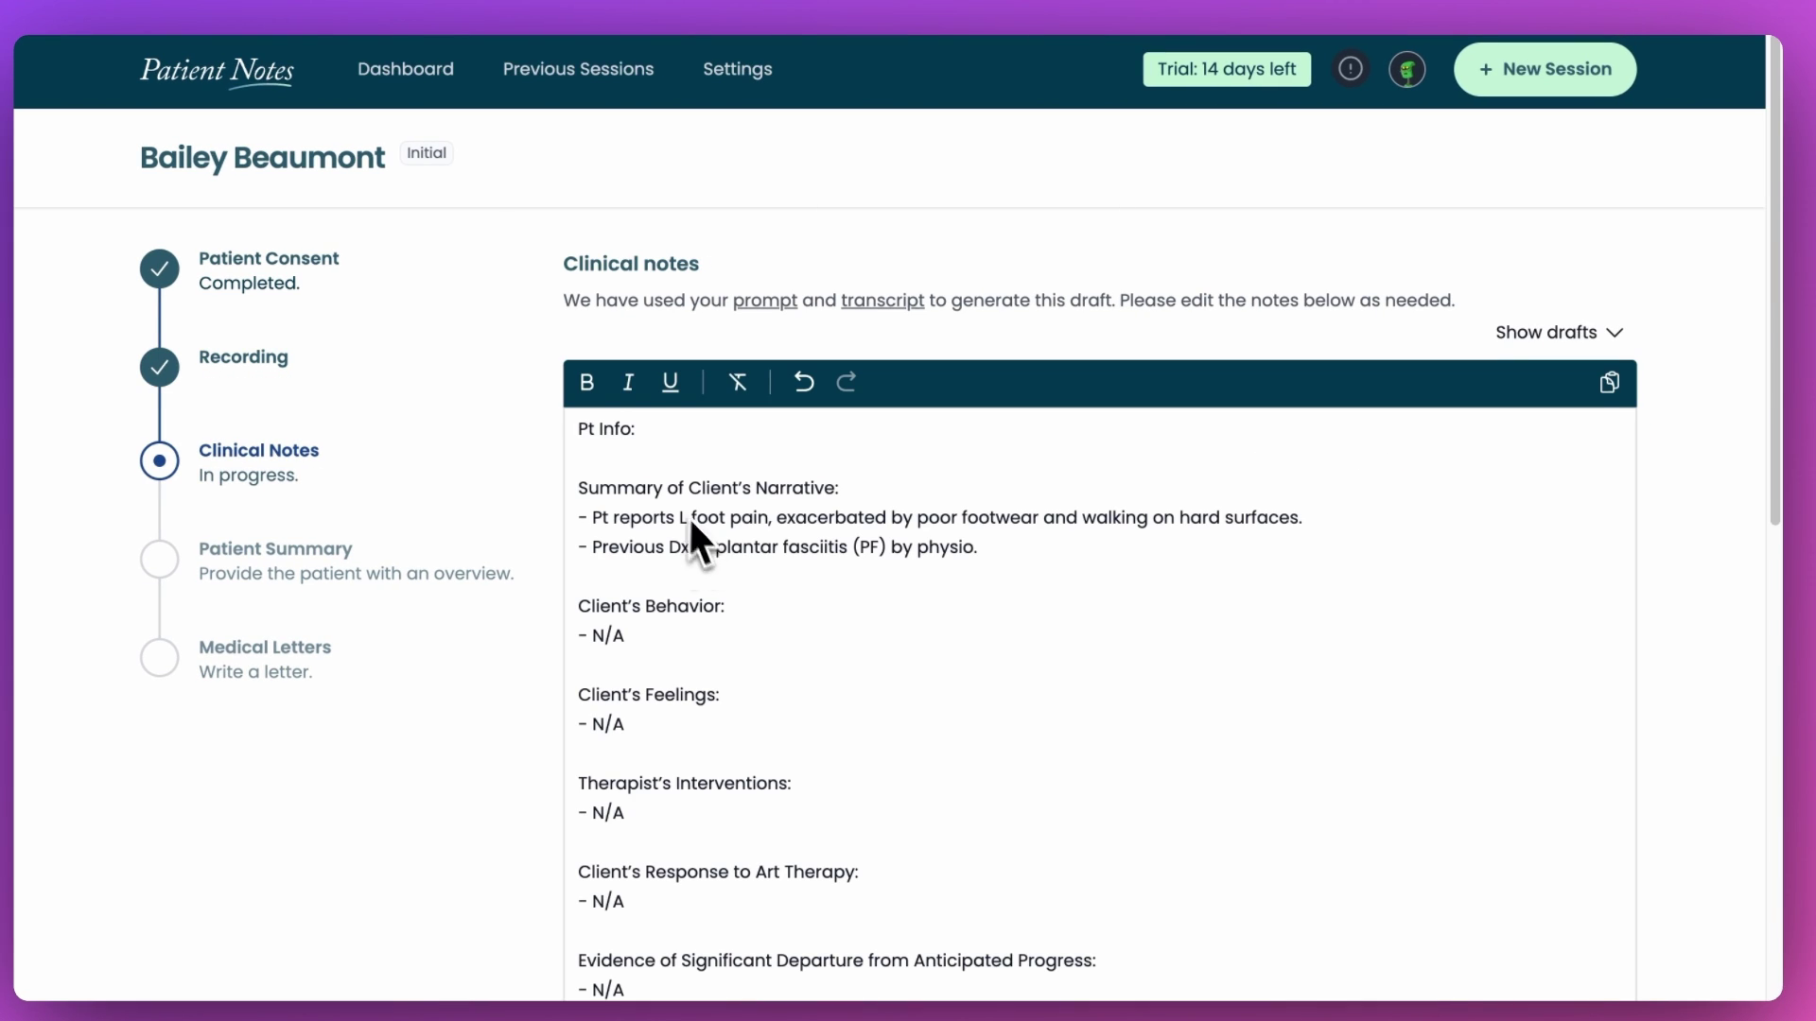
scroll(696, 531, down, 2)
scroll(639, 519, down, 5)
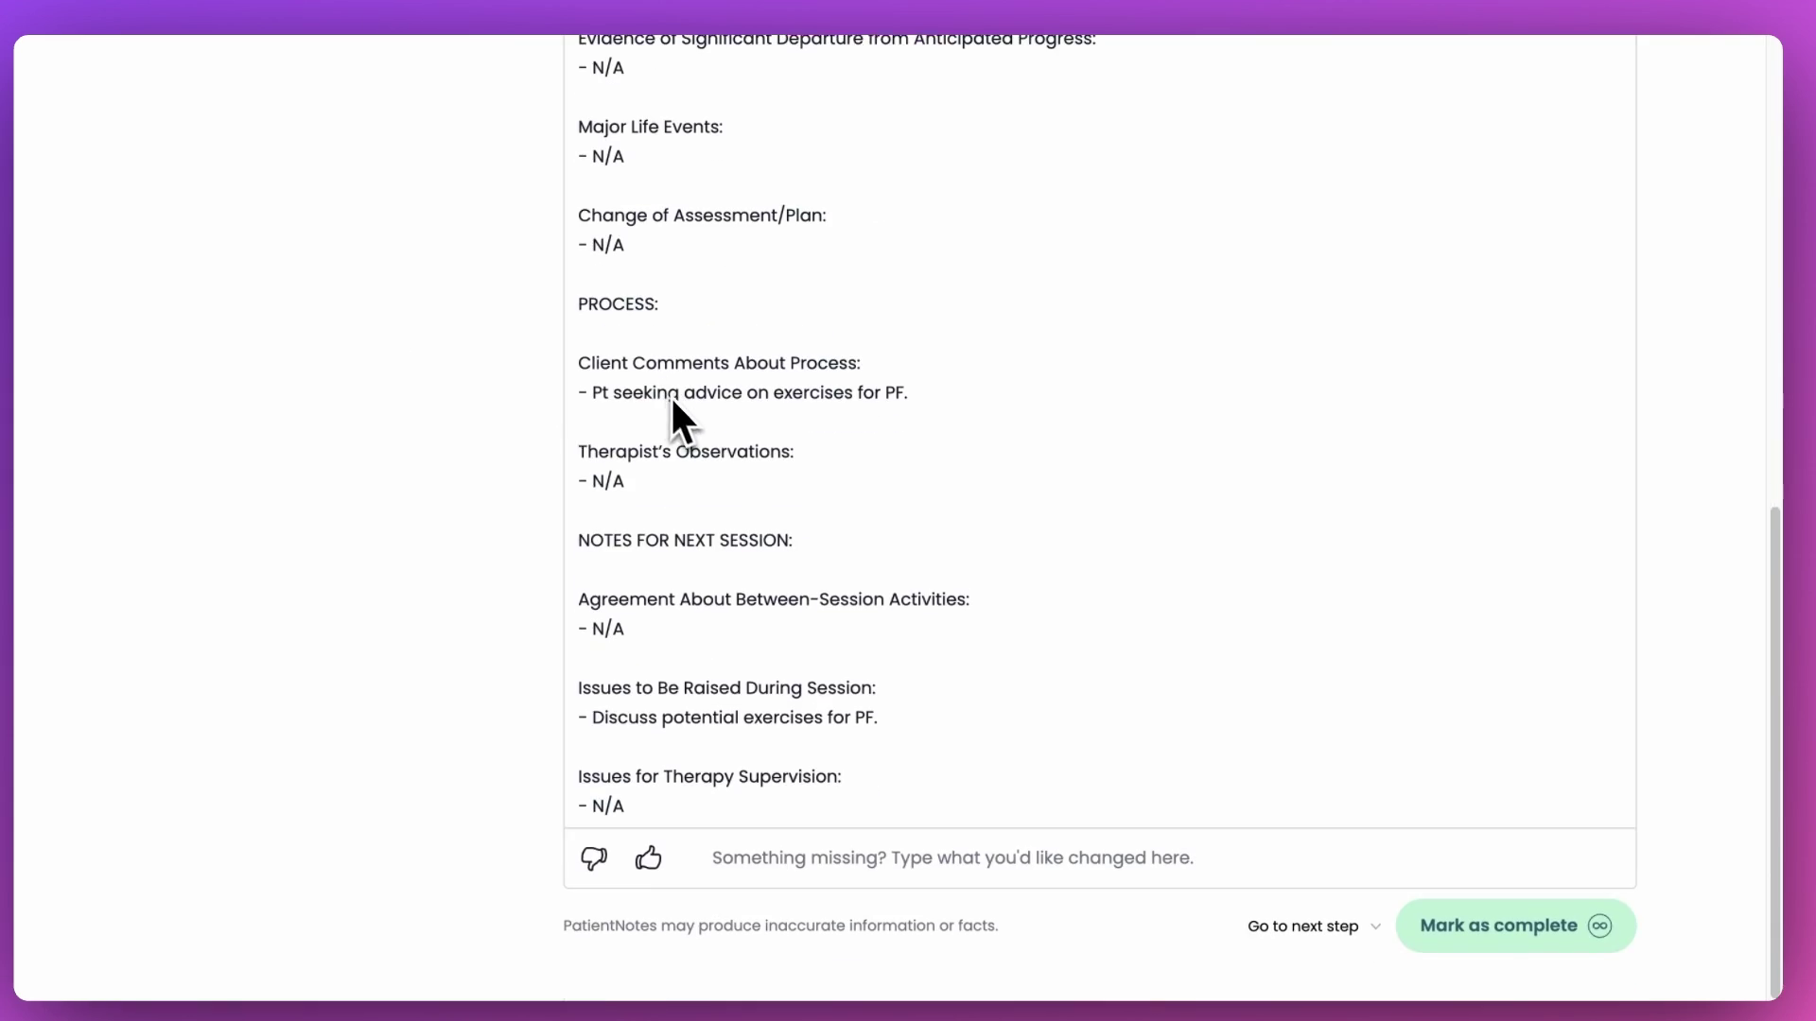
click(1496, 946)
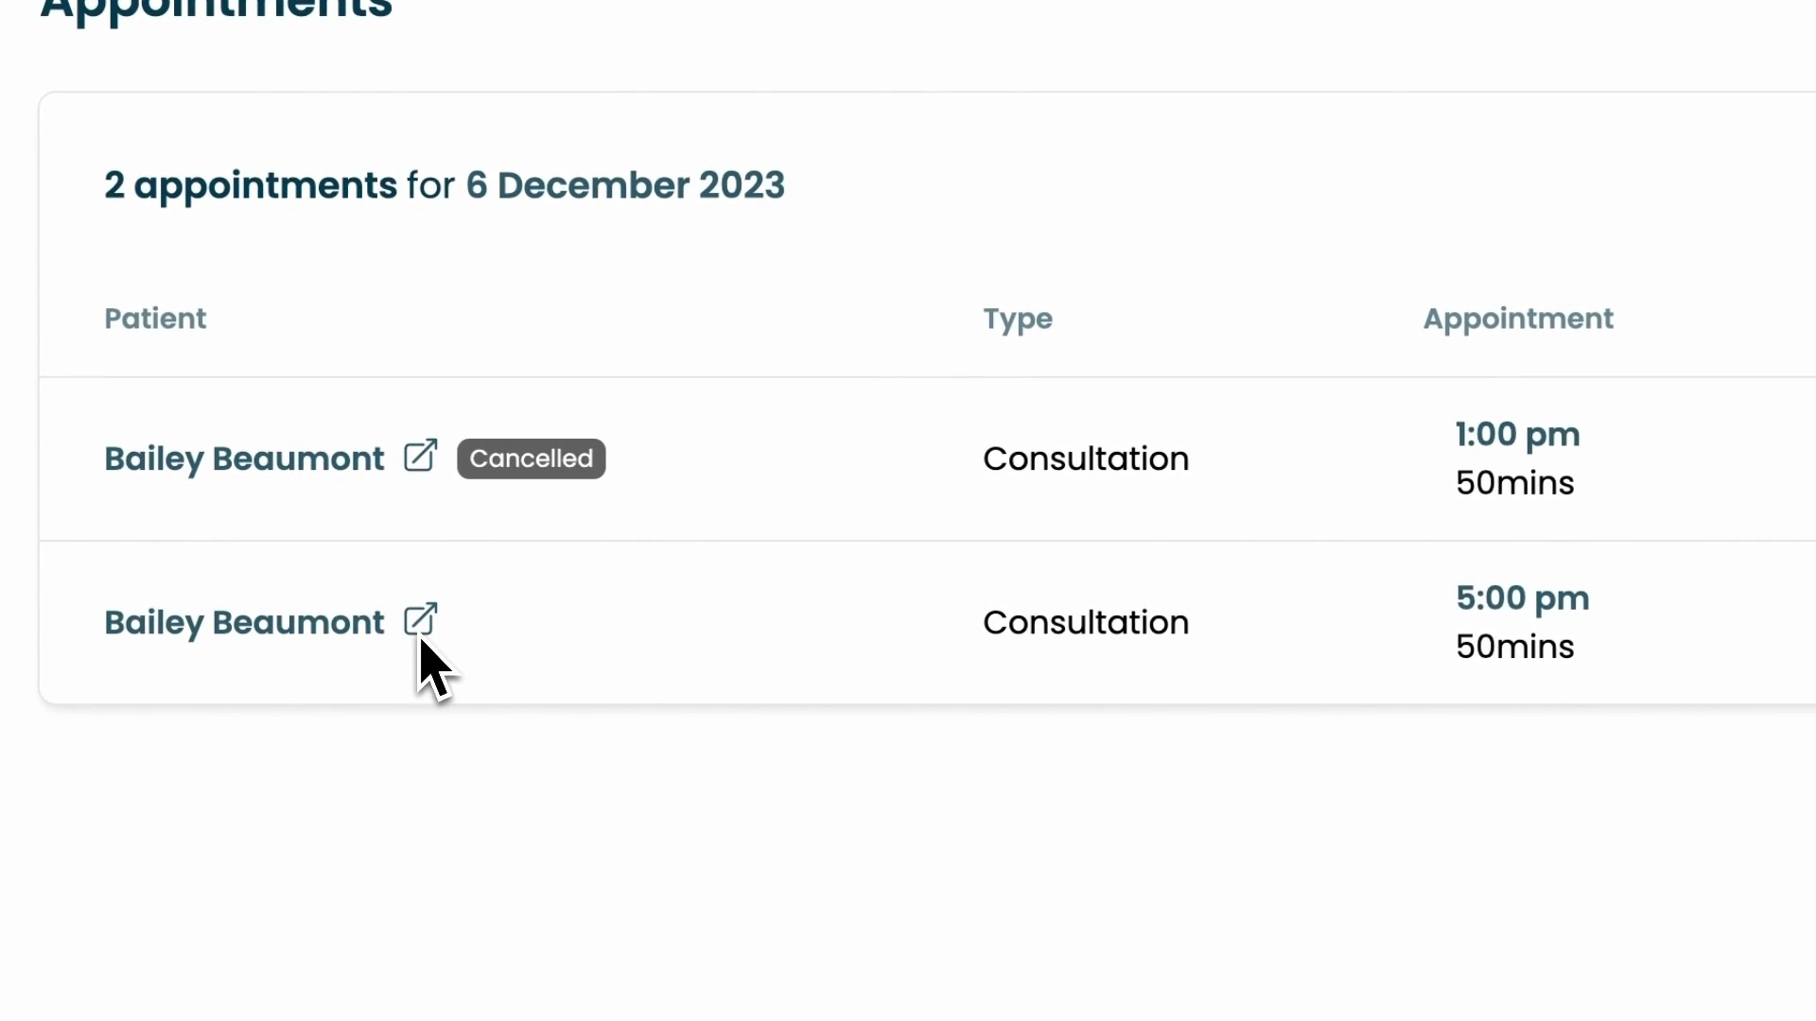
click(423, 627)
scroll(1391, 475, down, 2)
scroll(1390, 474, down, 2)
scroll(1391, 476, down, 1)
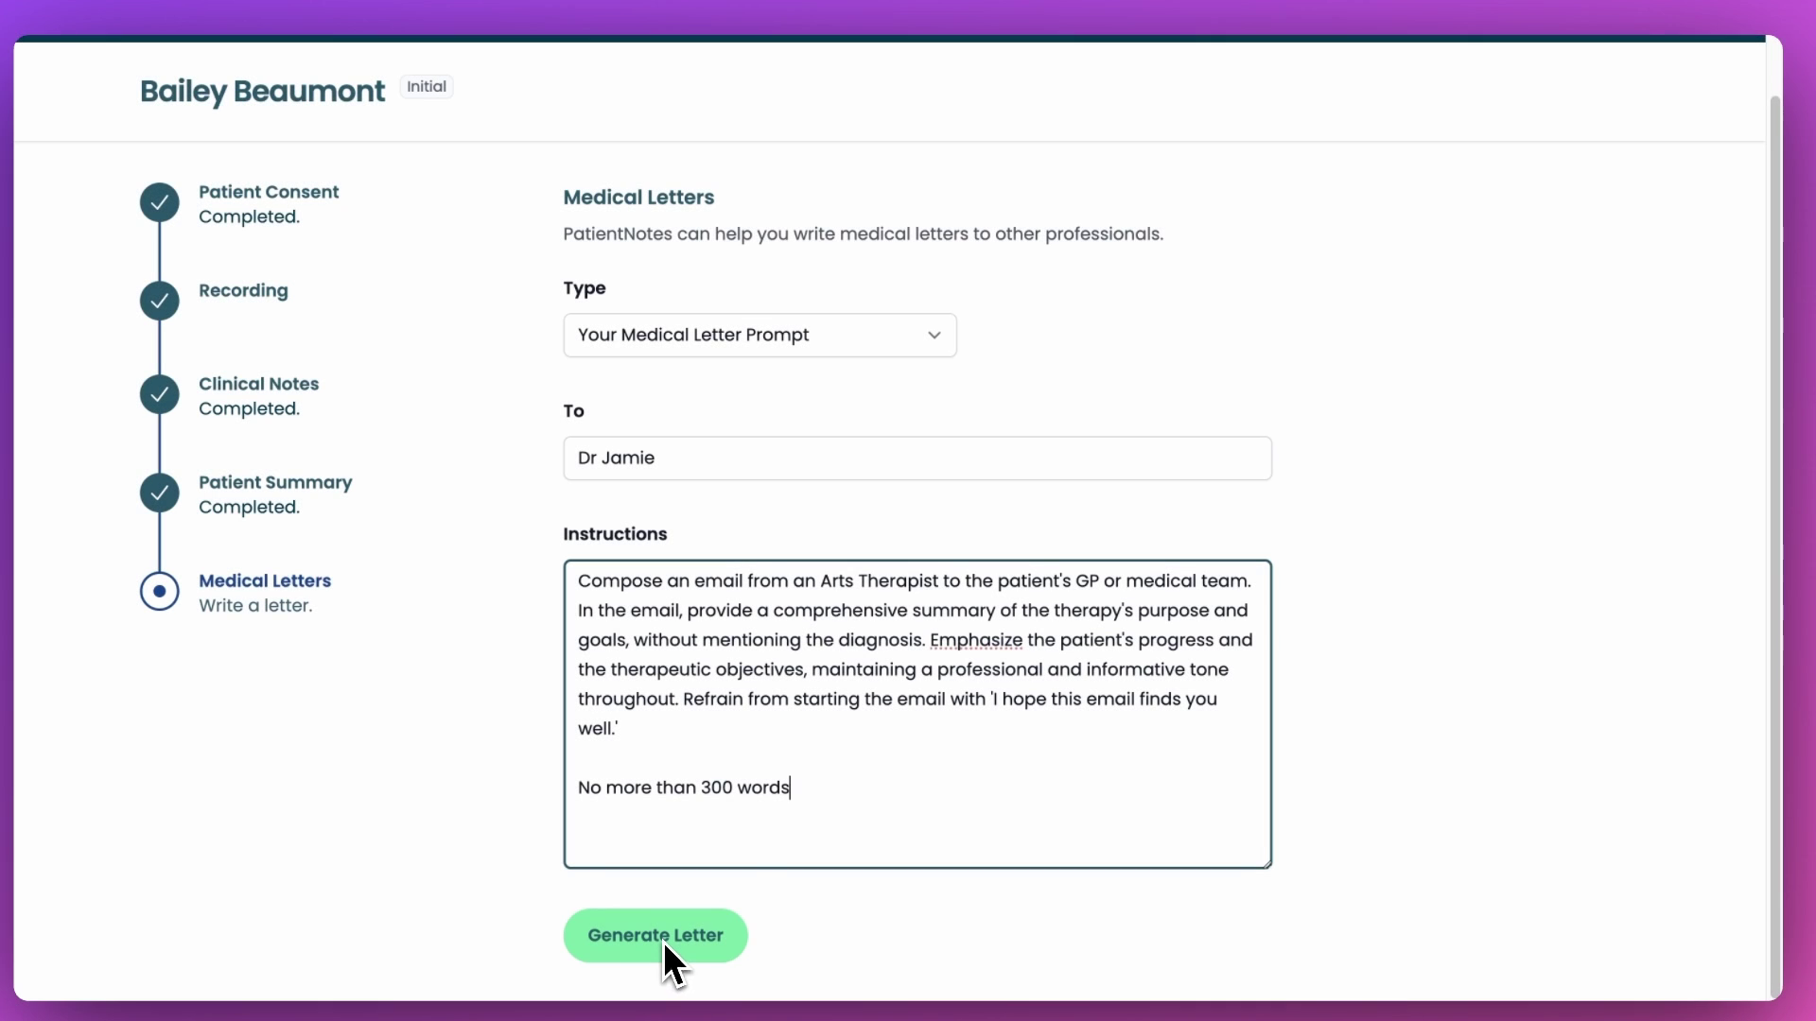
click(663, 941)
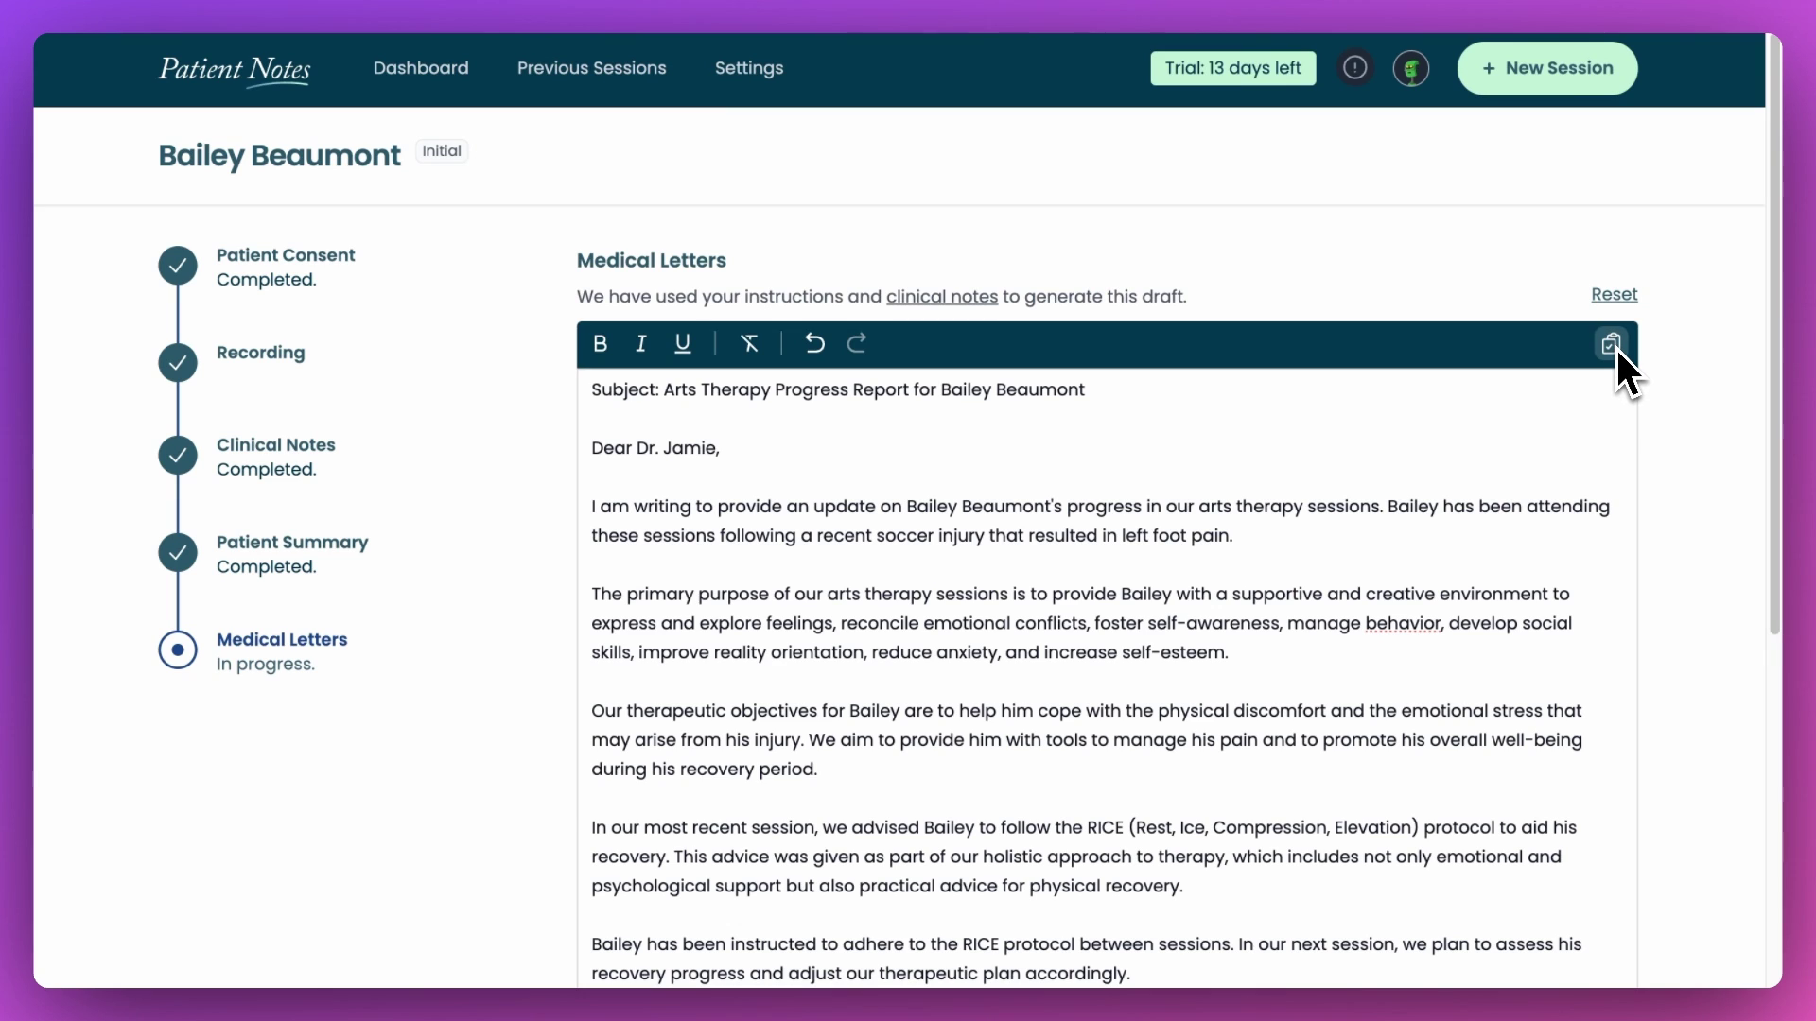
key(ctrl+v)
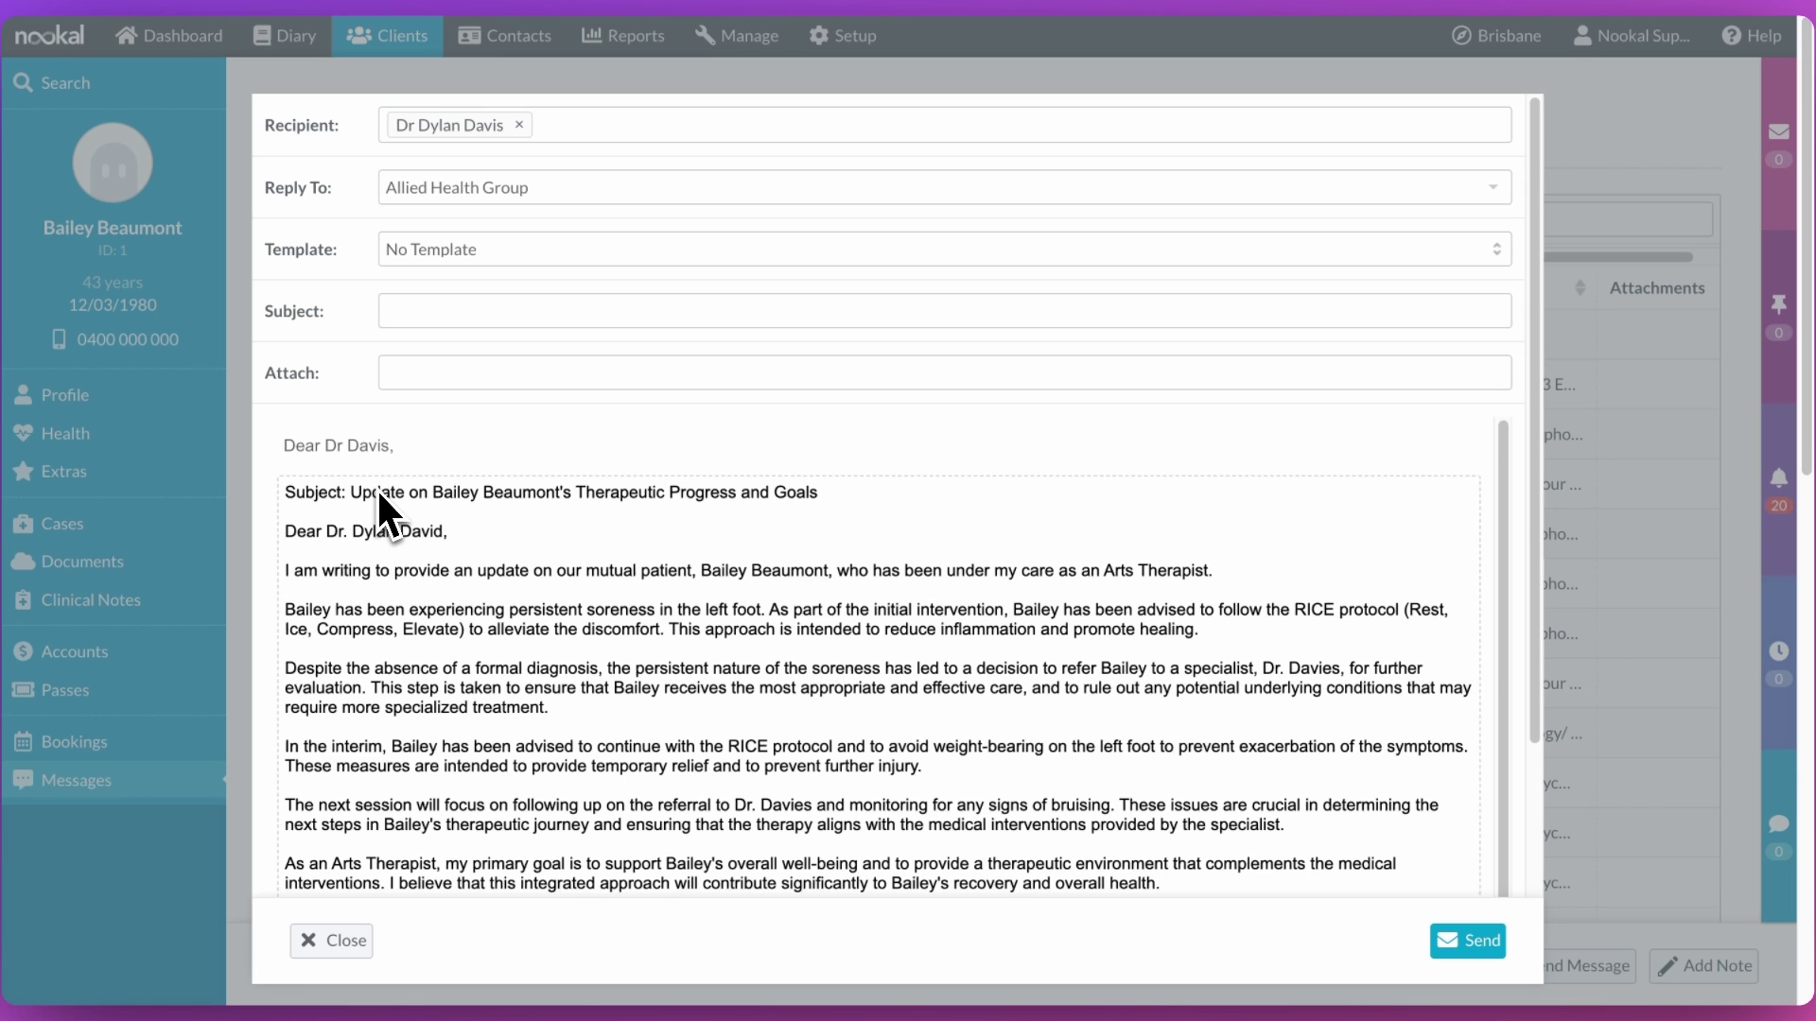
click(442, 322)
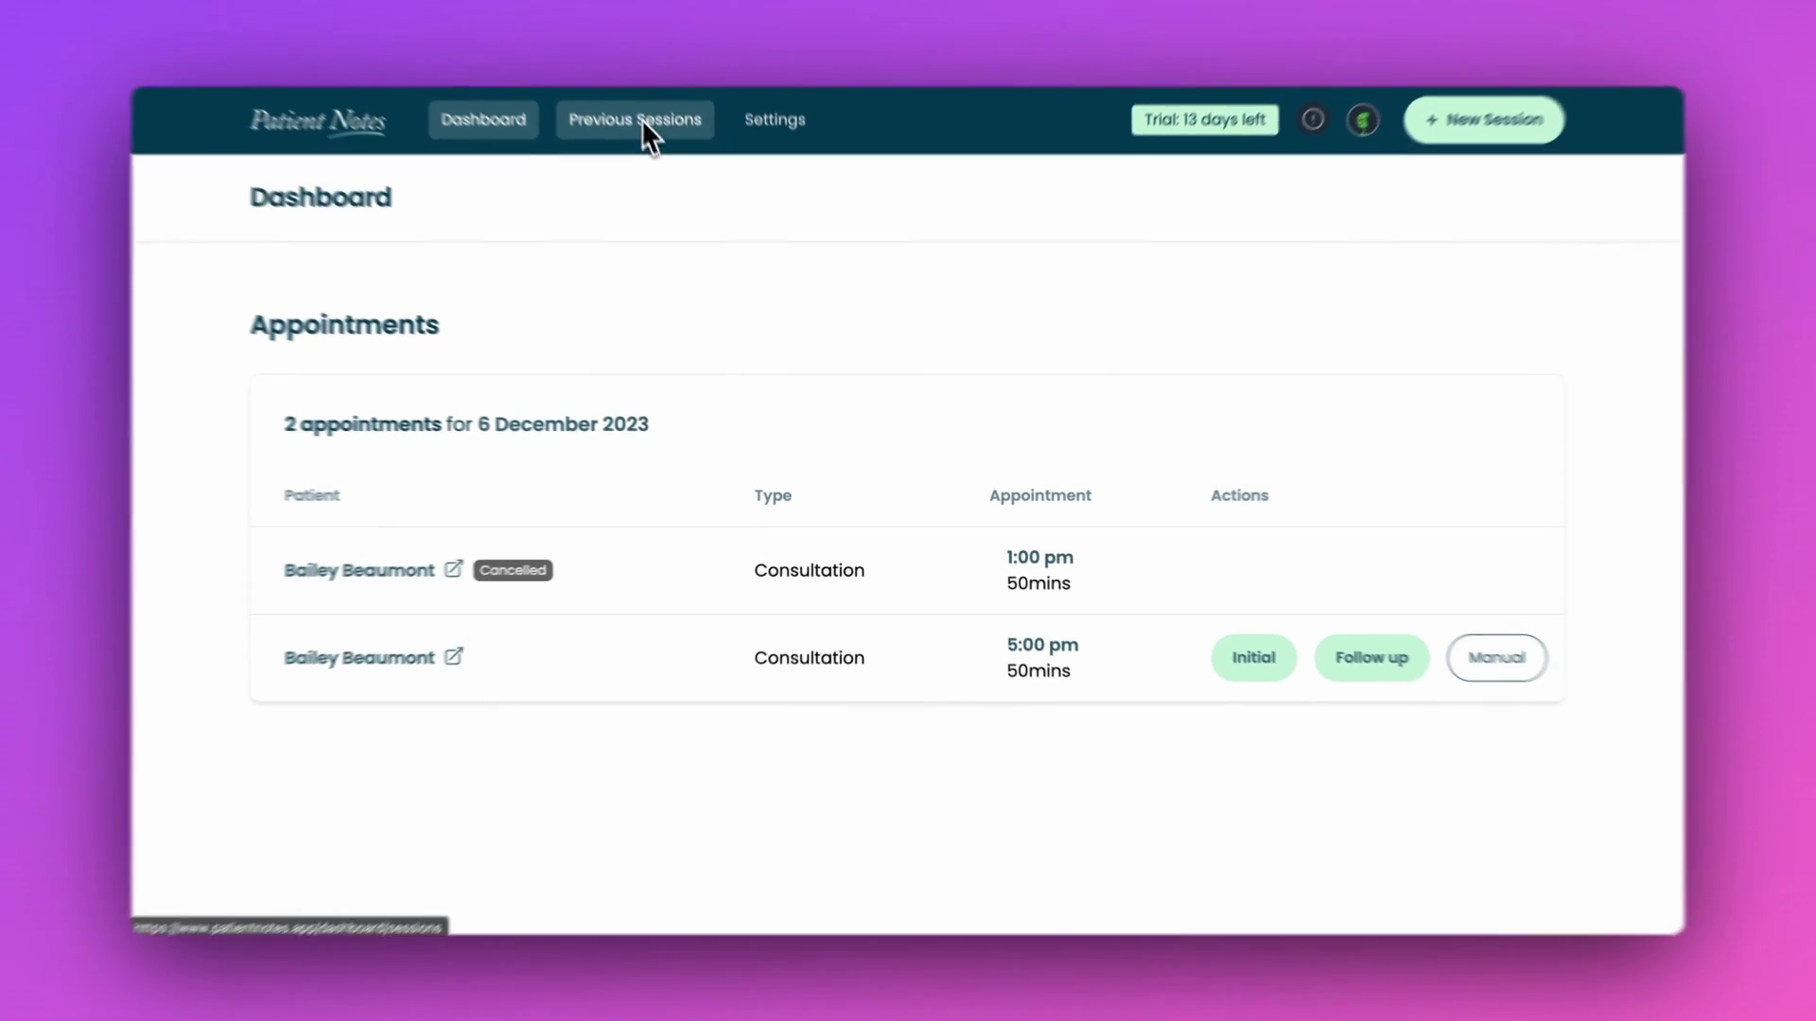
Step: Browse Previous Sessions, then the Settings, Prompts, Prompt Guide and Microphone Check pages
click(650, 139)
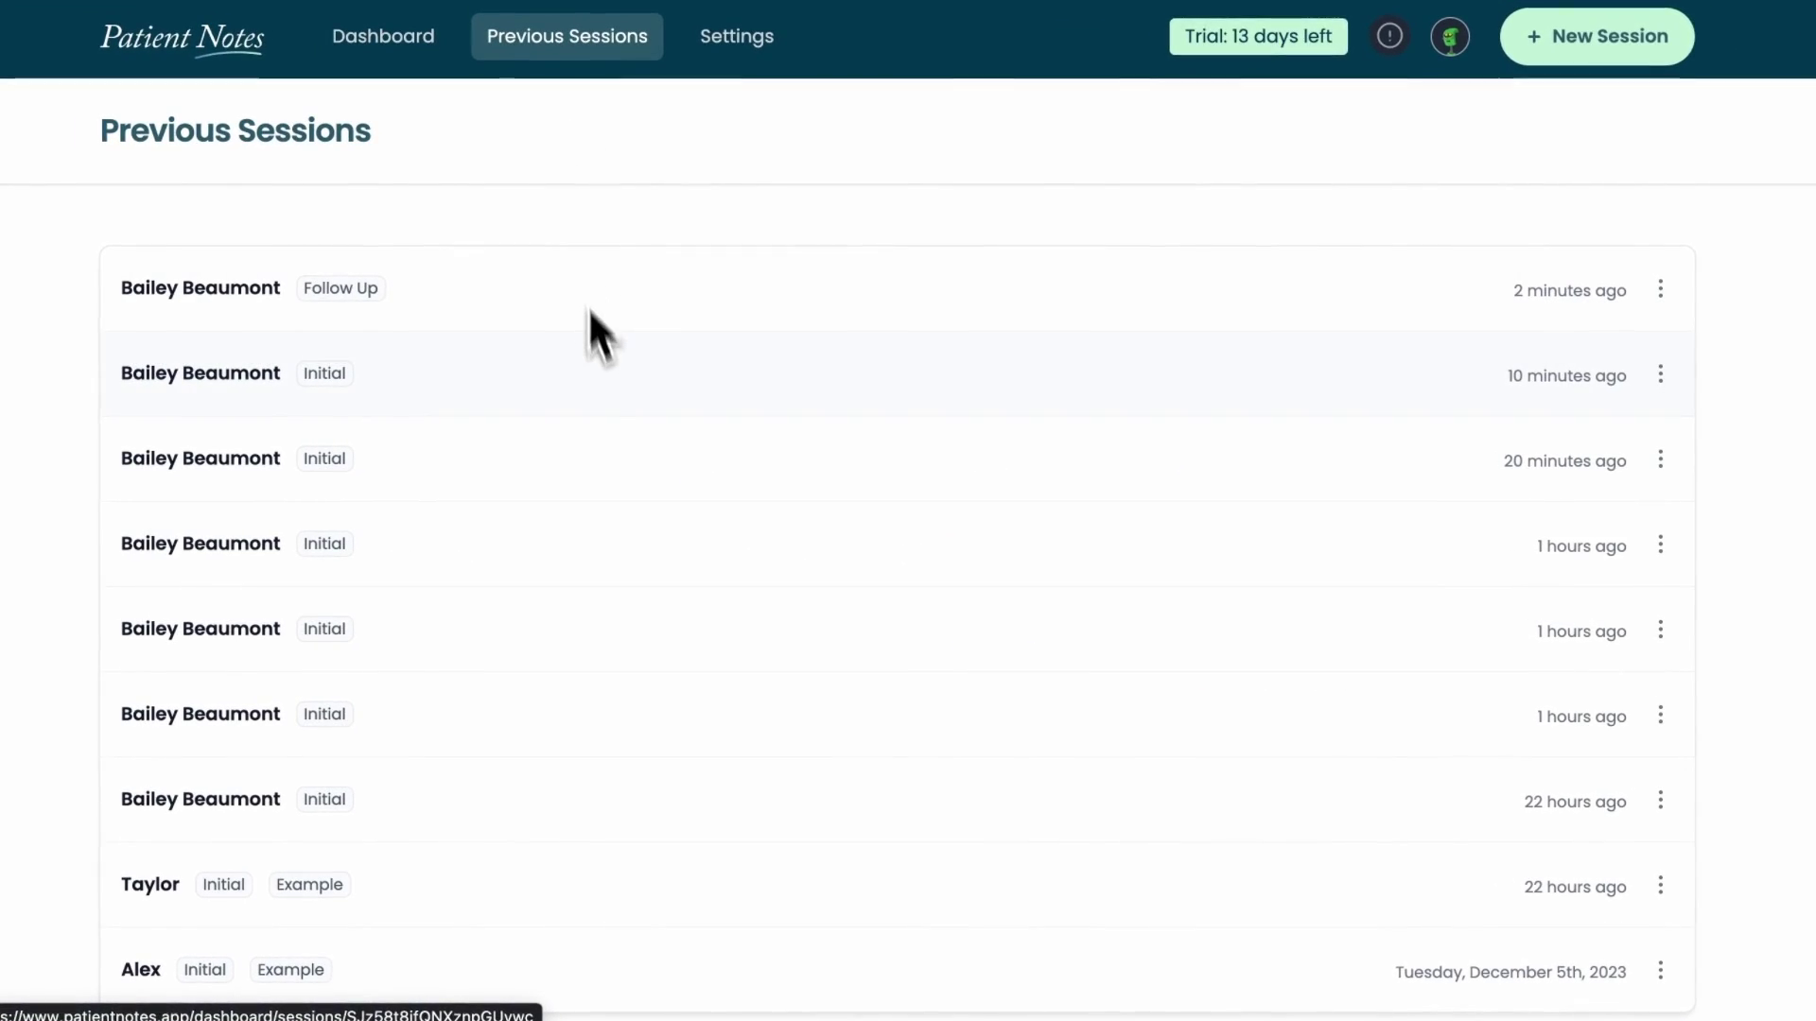
scroll(568, 397, down, 2)
scroll(559, 407, up, 2)
scroll(560, 407, down, 1)
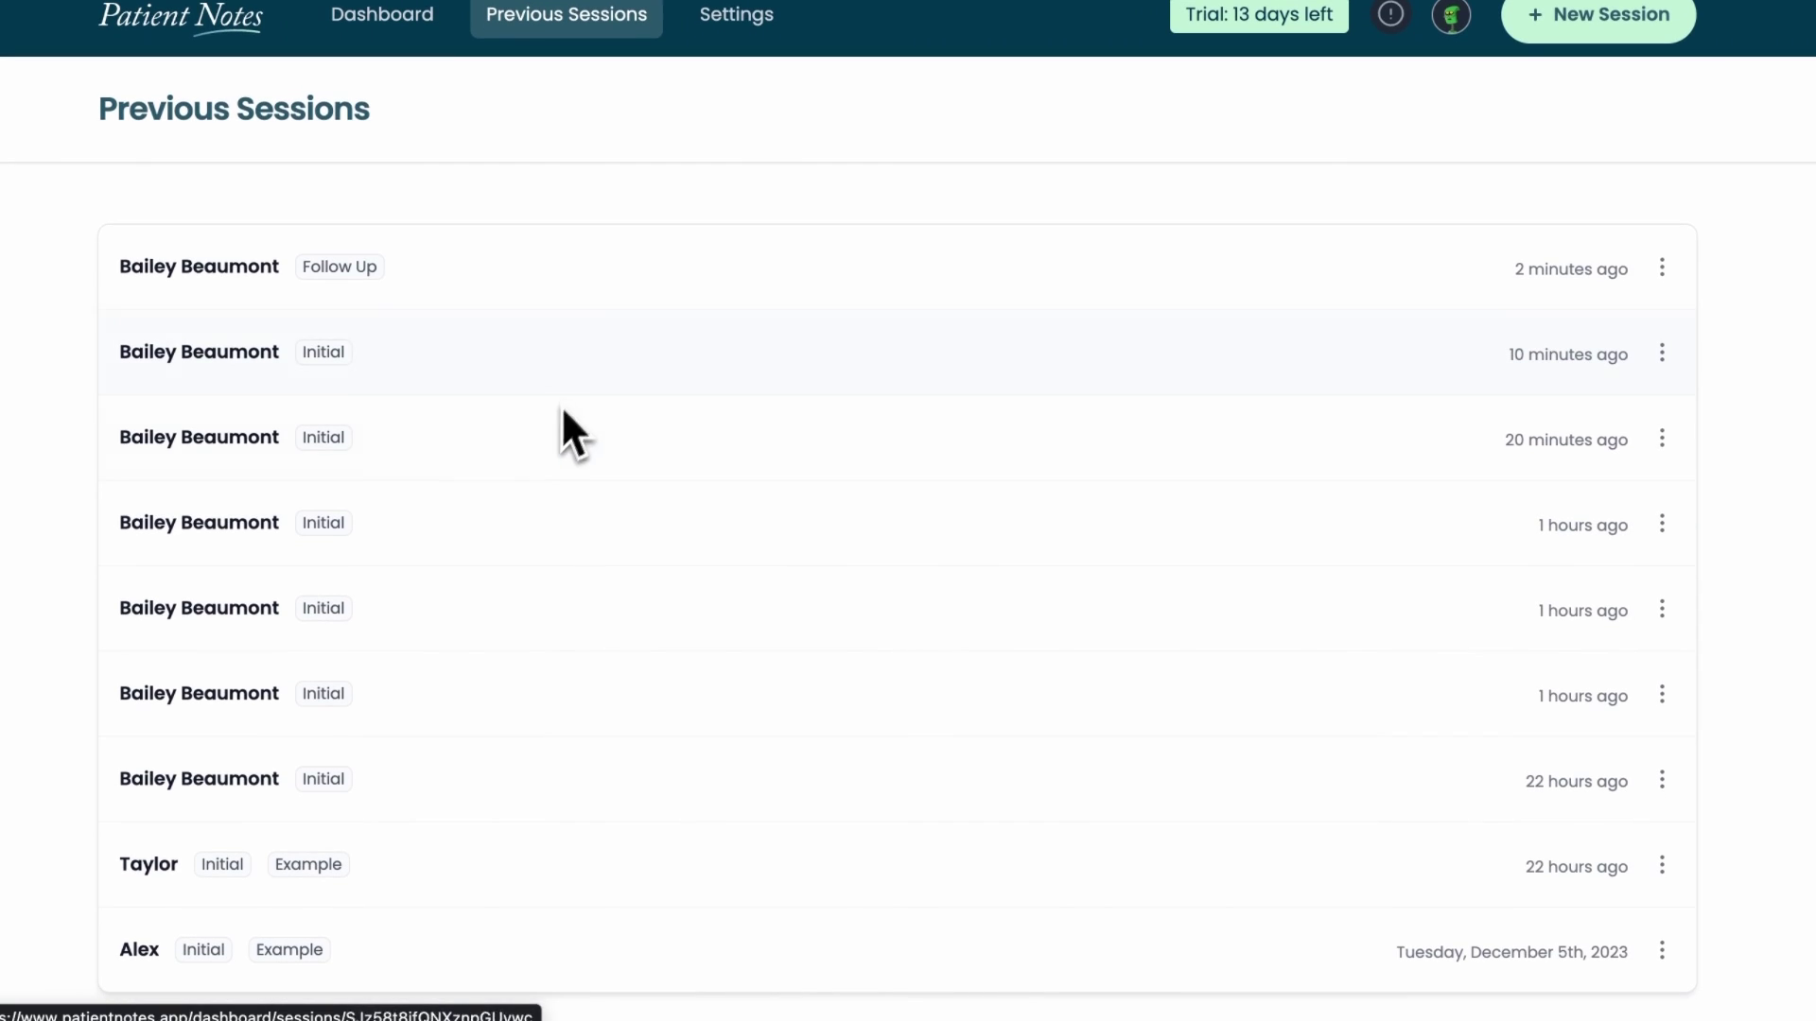
click(747, 19)
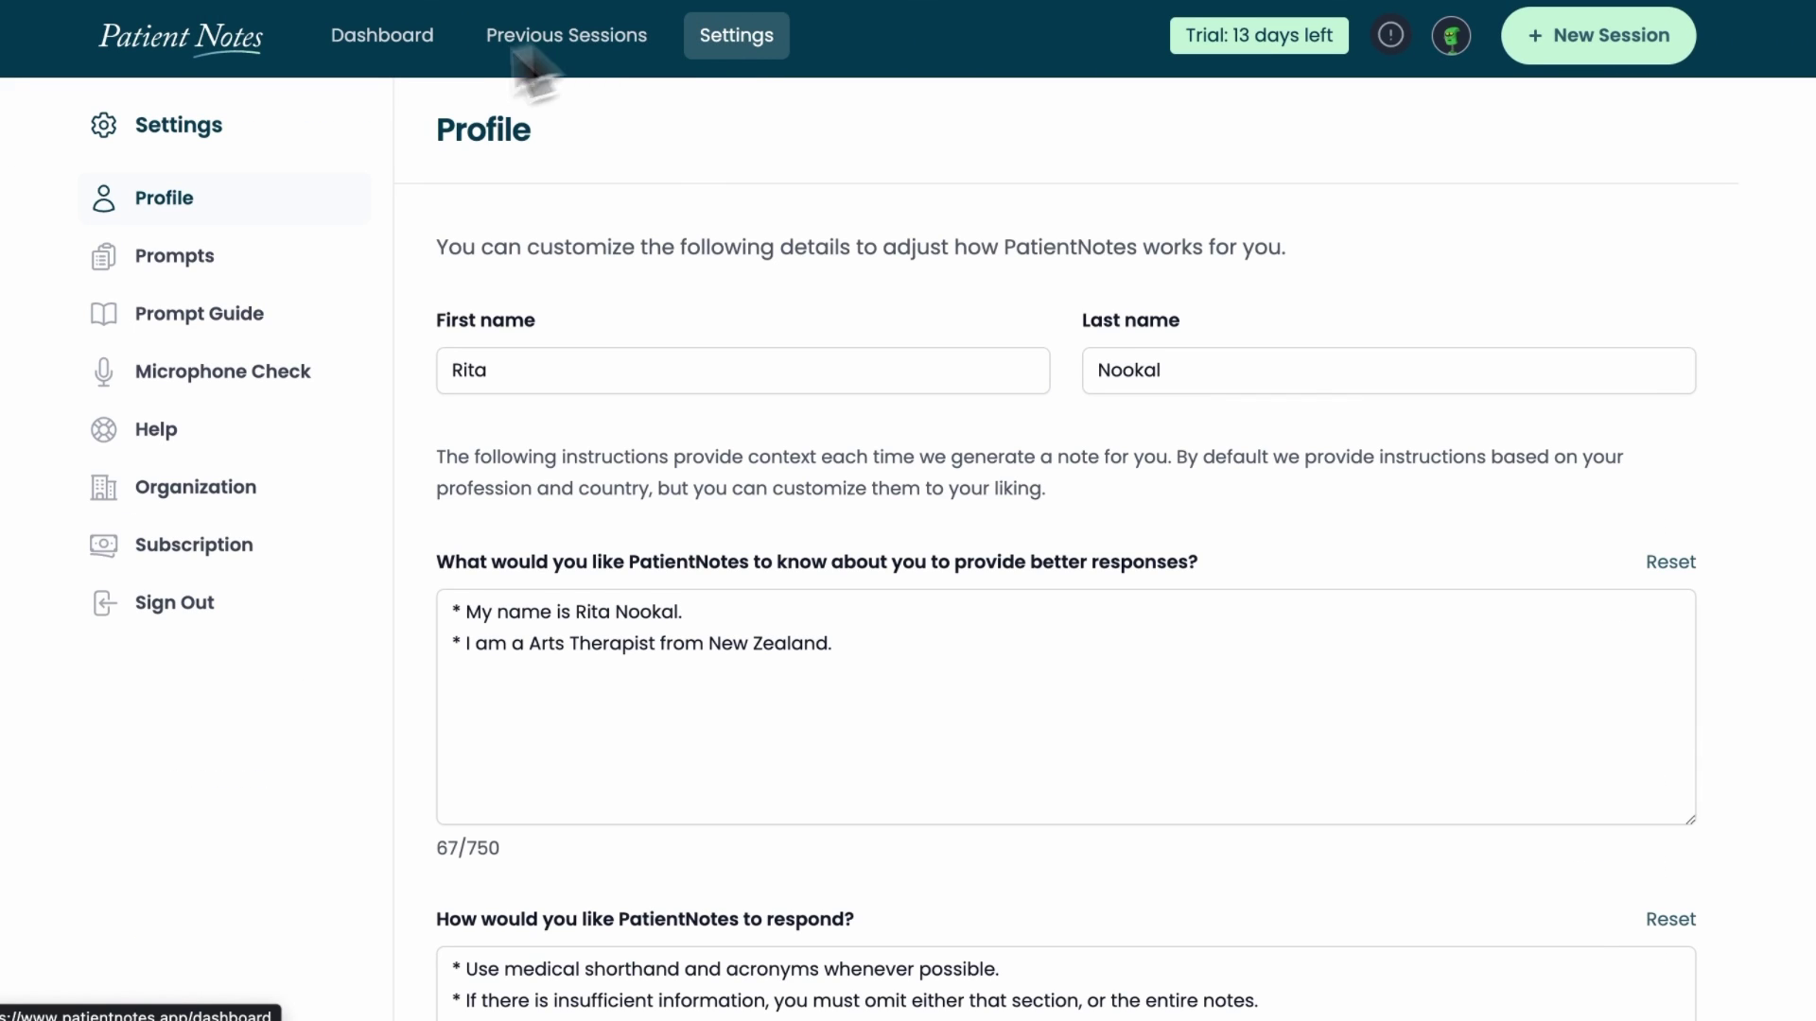
click(185, 259)
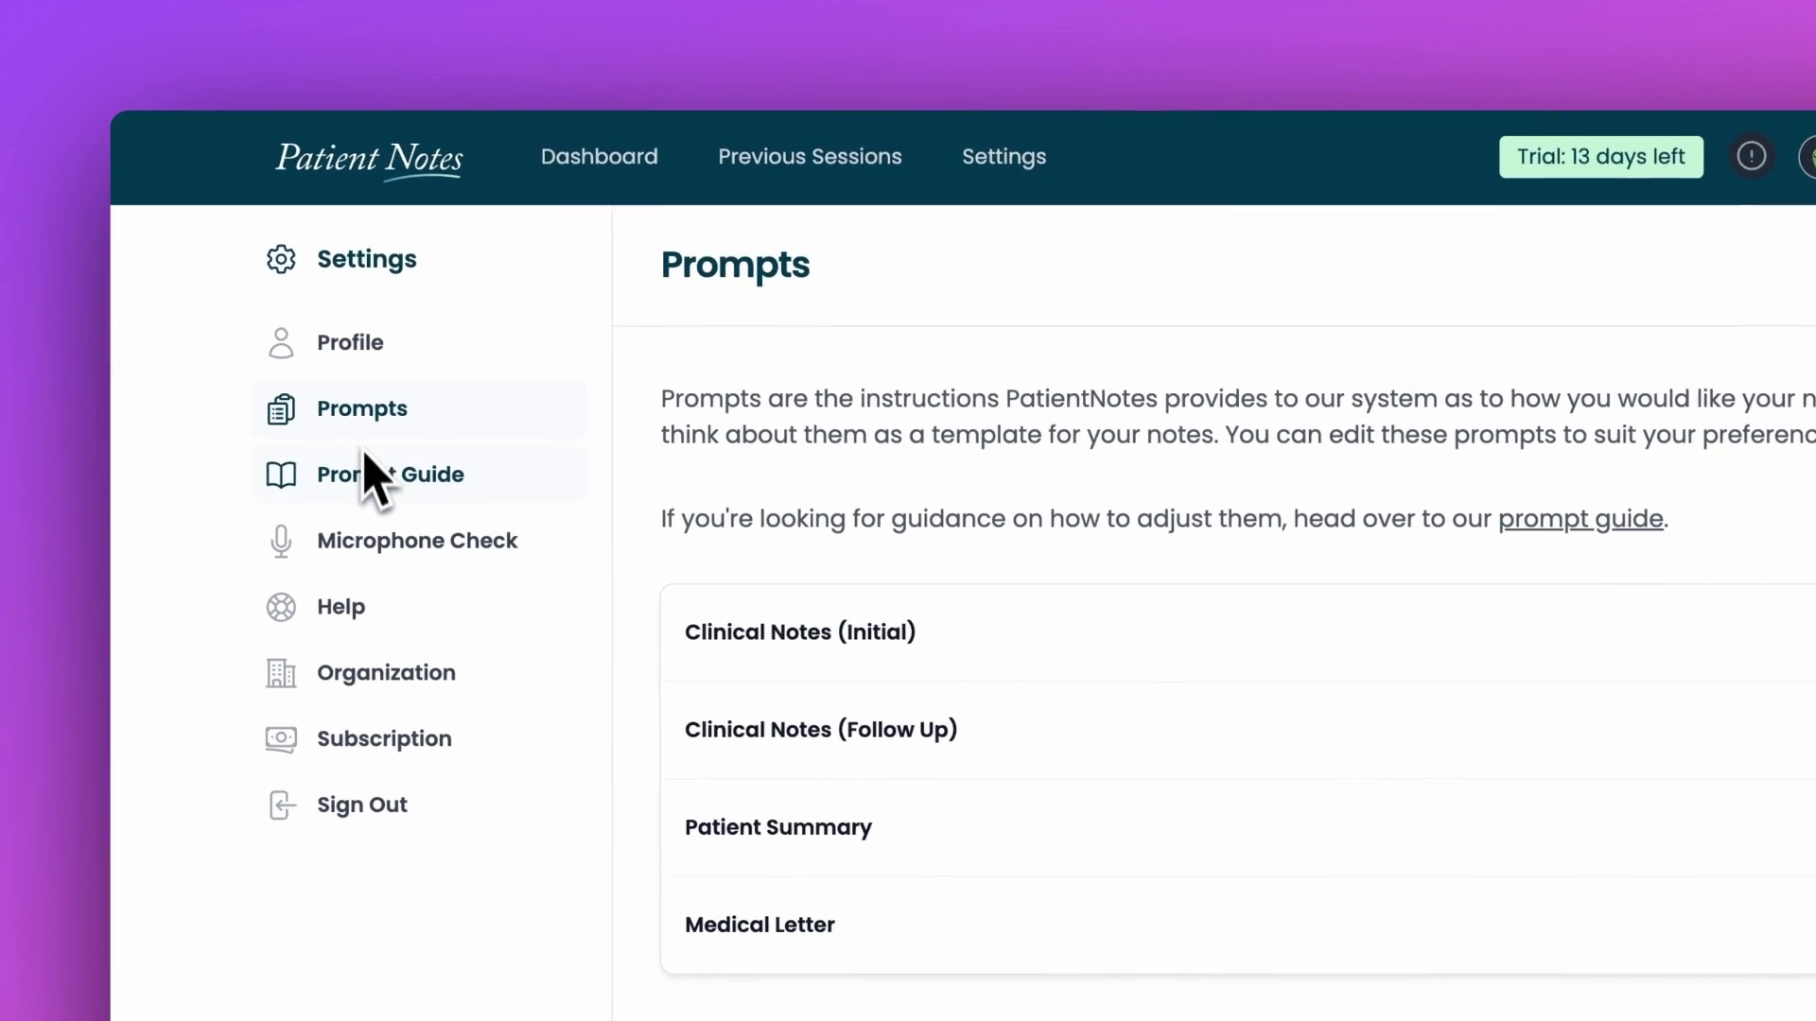
click(337, 441)
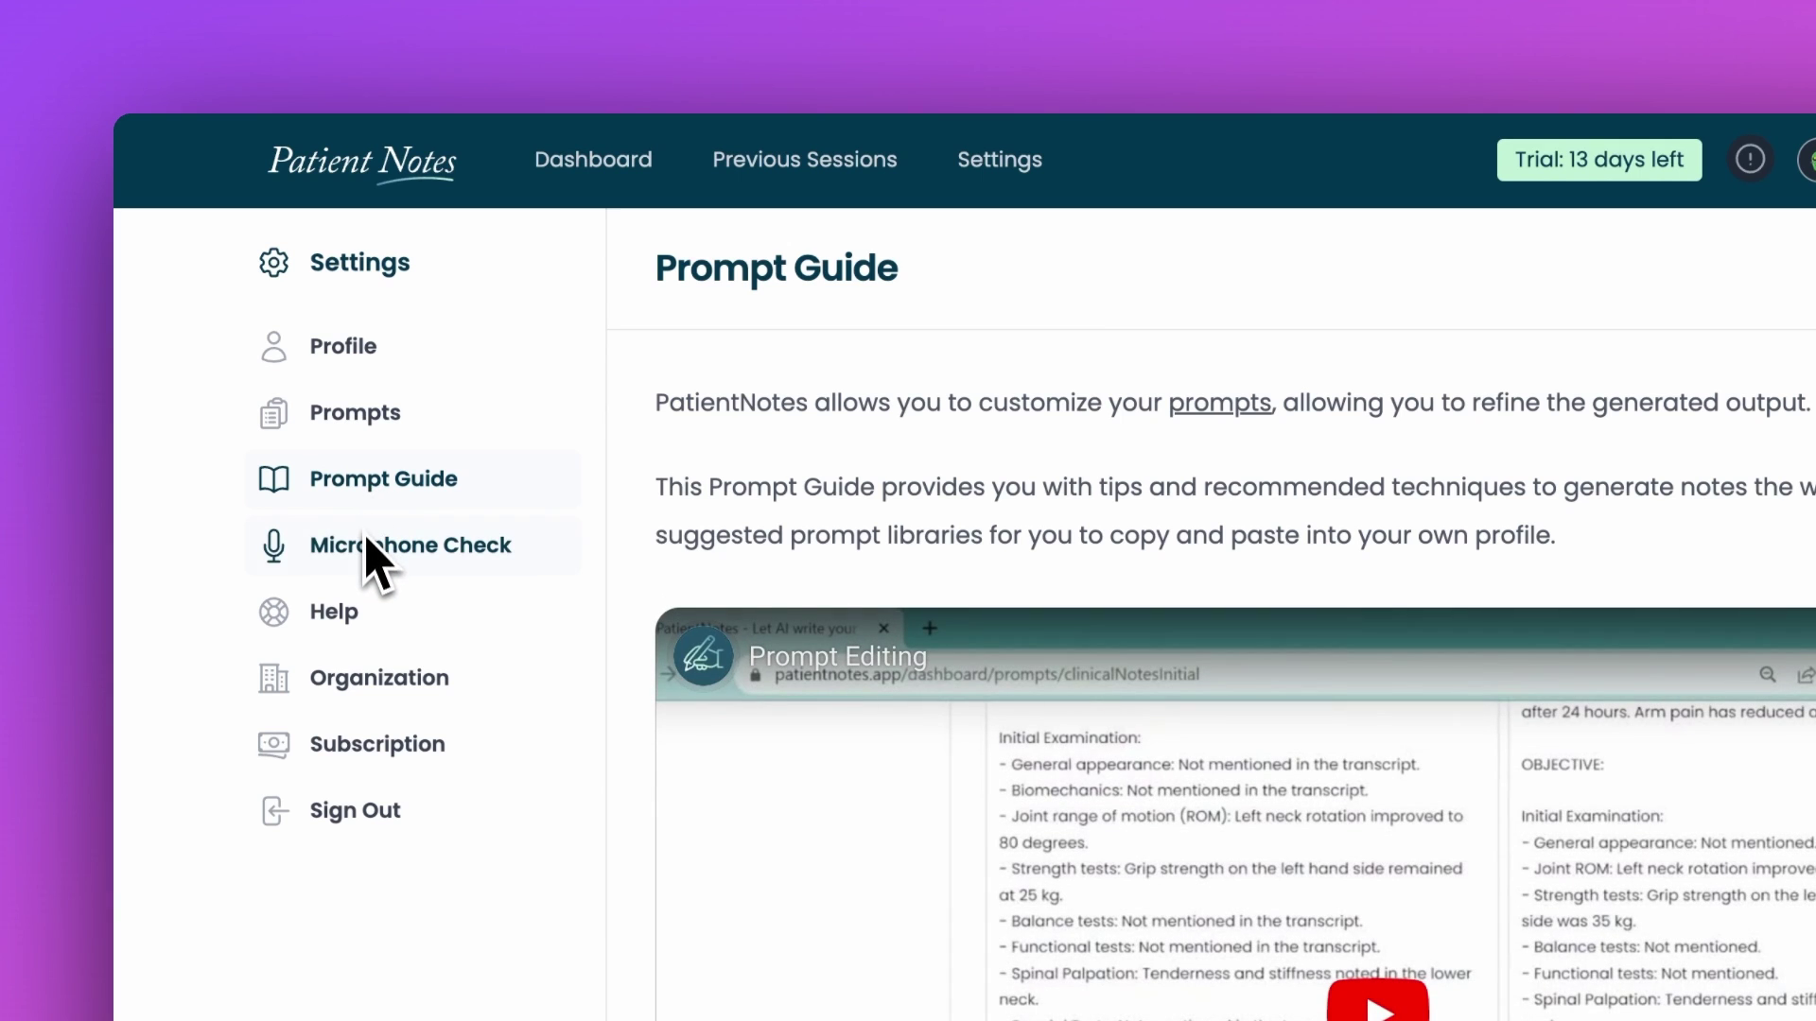
click(367, 554)
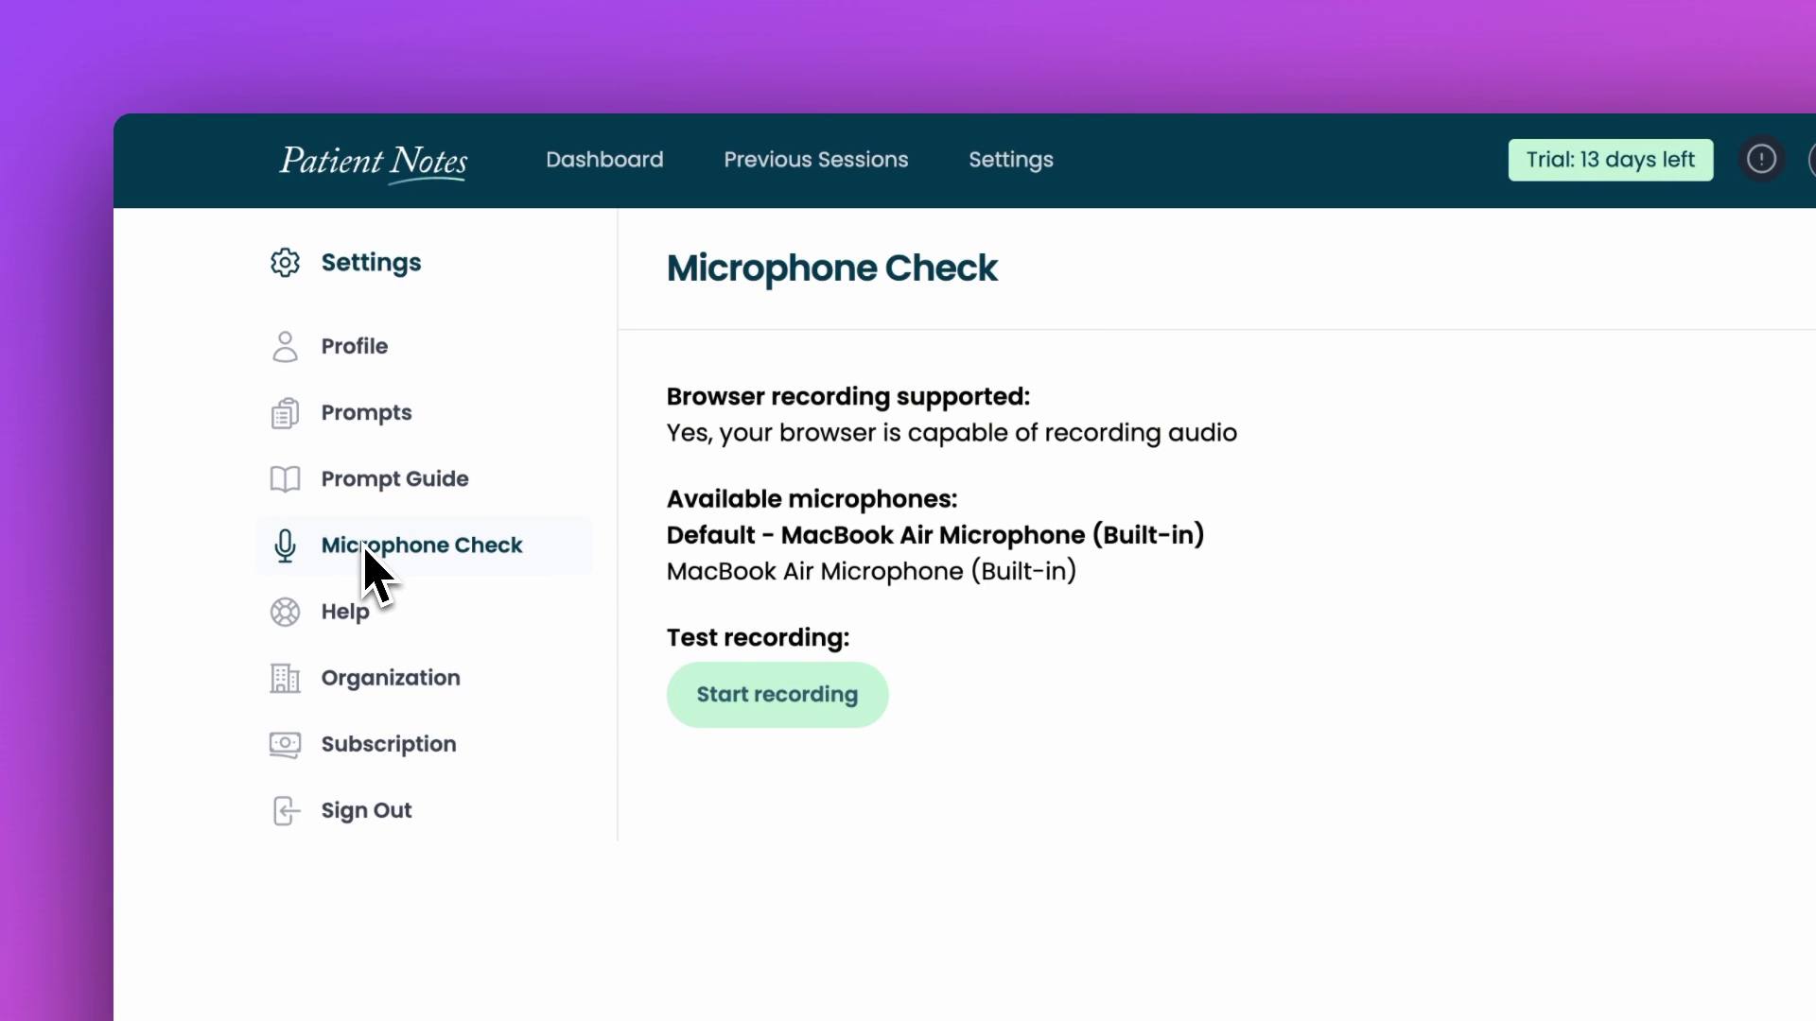